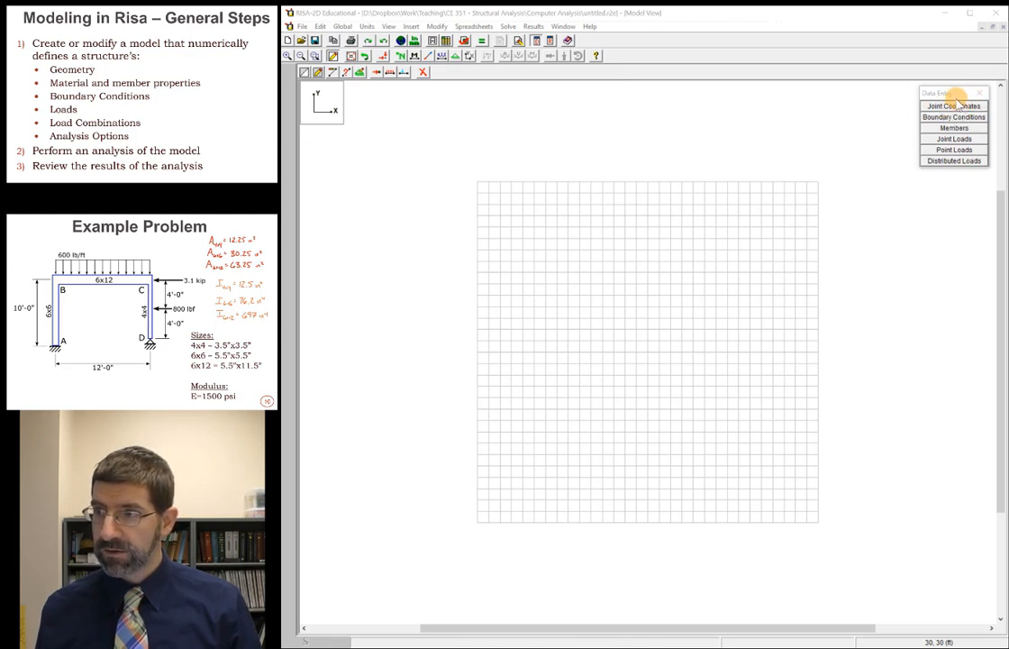
- Start the joint coordinates table and enter the first joint with label A at X 0 ft, Y 0 ft
mouse_move(956, 95)
mouse_down()
mouse_move(862, 150)
mouse_move(975, 127)
mouse_move(910, 122)
mouse_move(938, 100)
mouse_up()
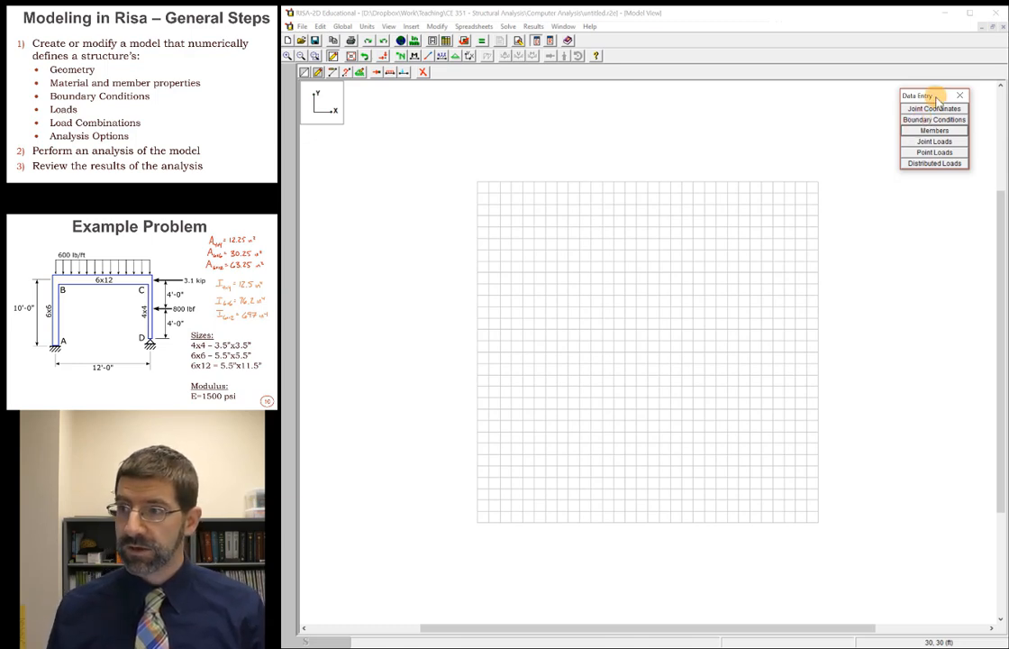
mouse_move(938, 99)
mouse_down()
mouse_move(909, 99)
mouse_move(927, 100)
mouse_up()
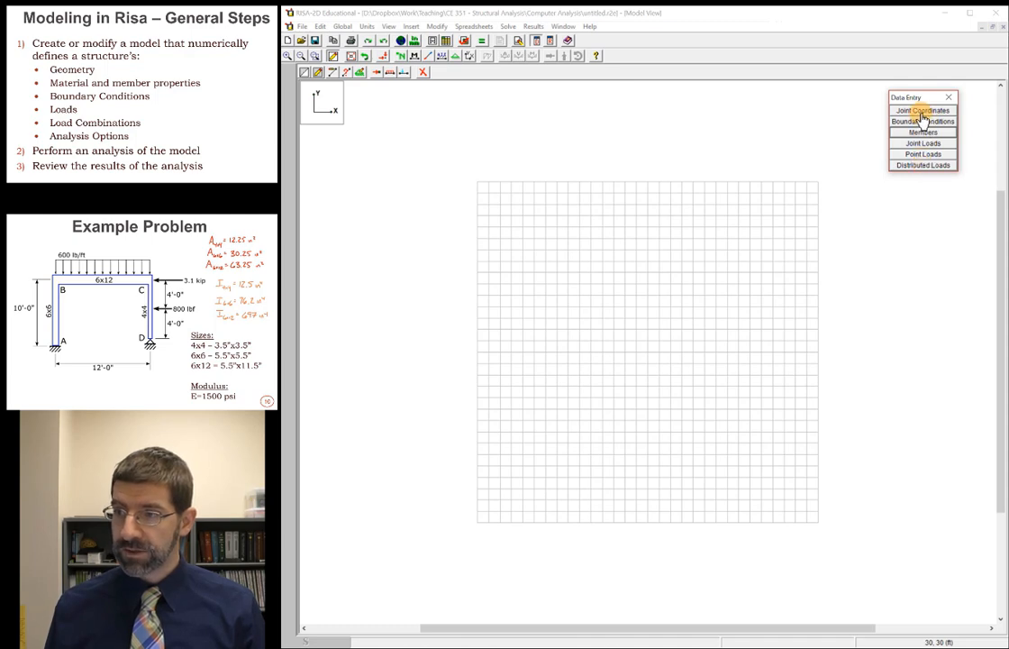
click(921, 112)
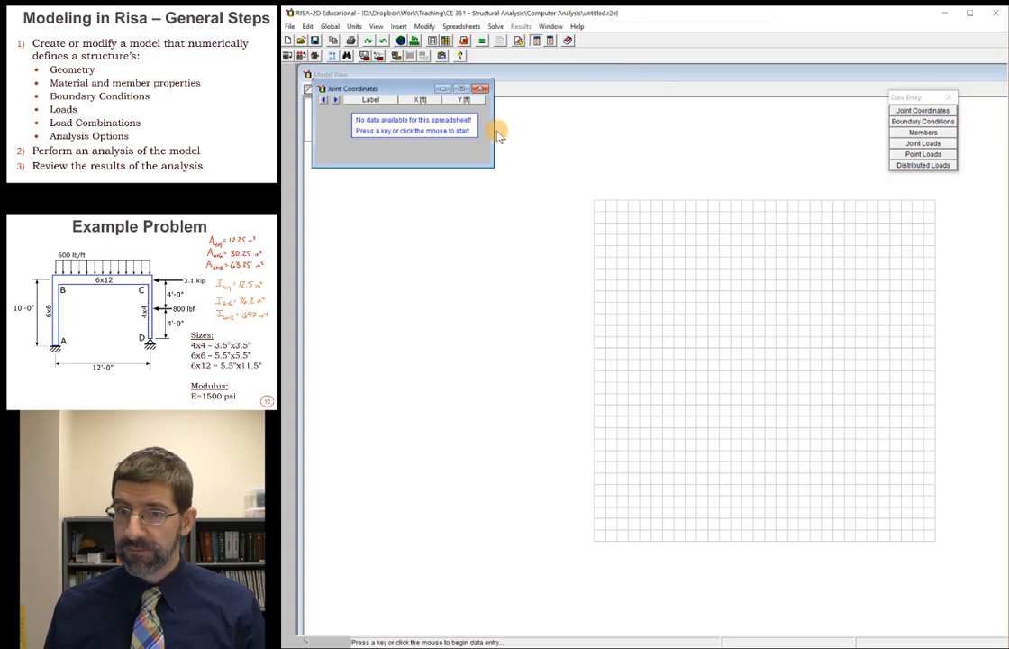
click(398, 131)
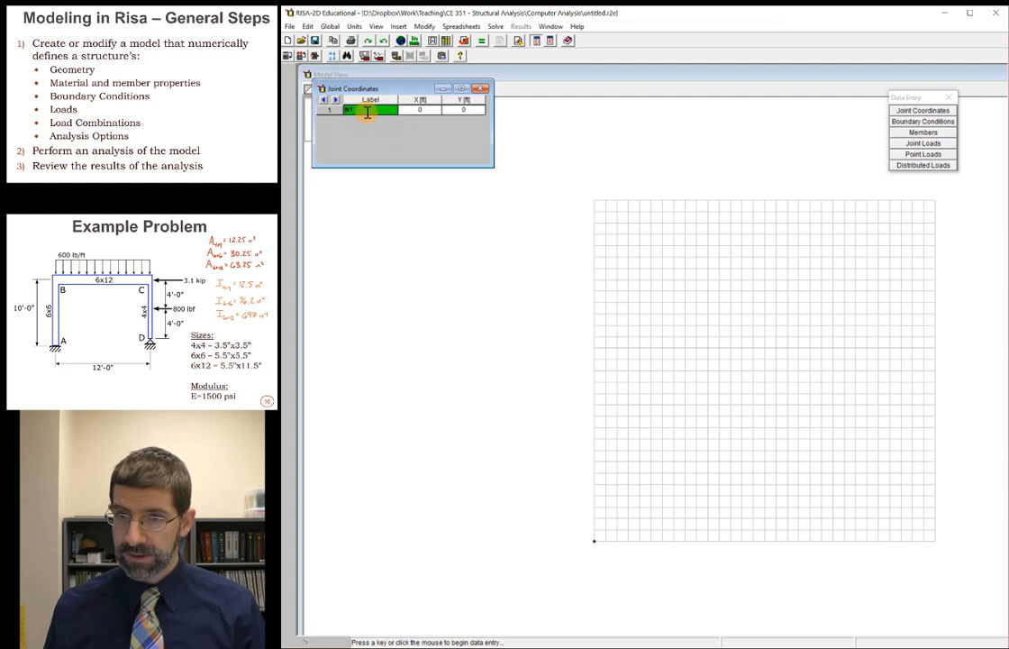
drag(367, 113, 338, 110)
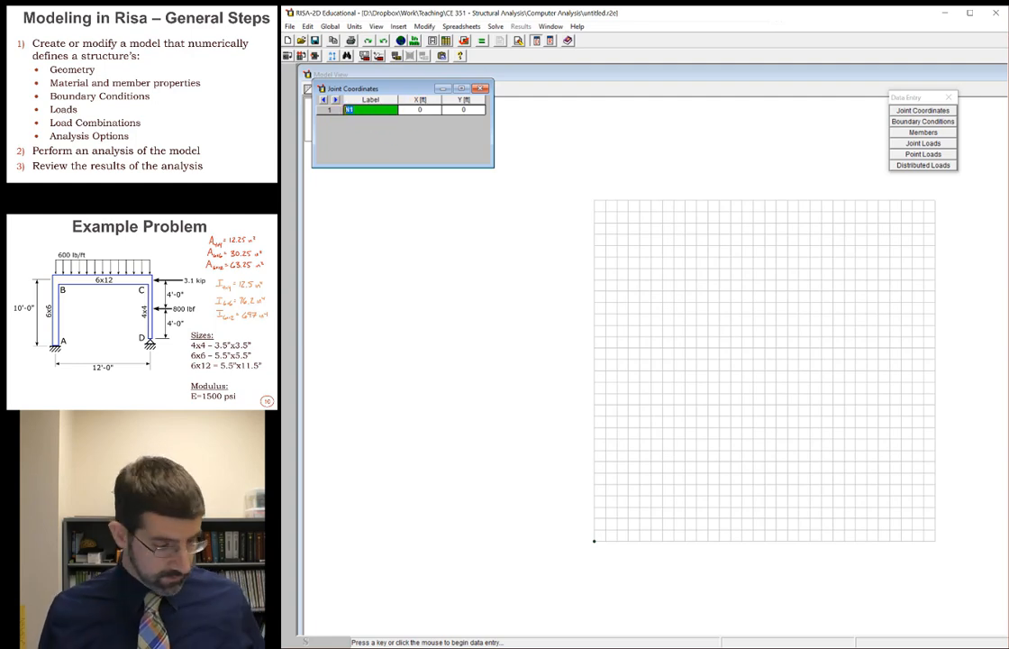
text(A)
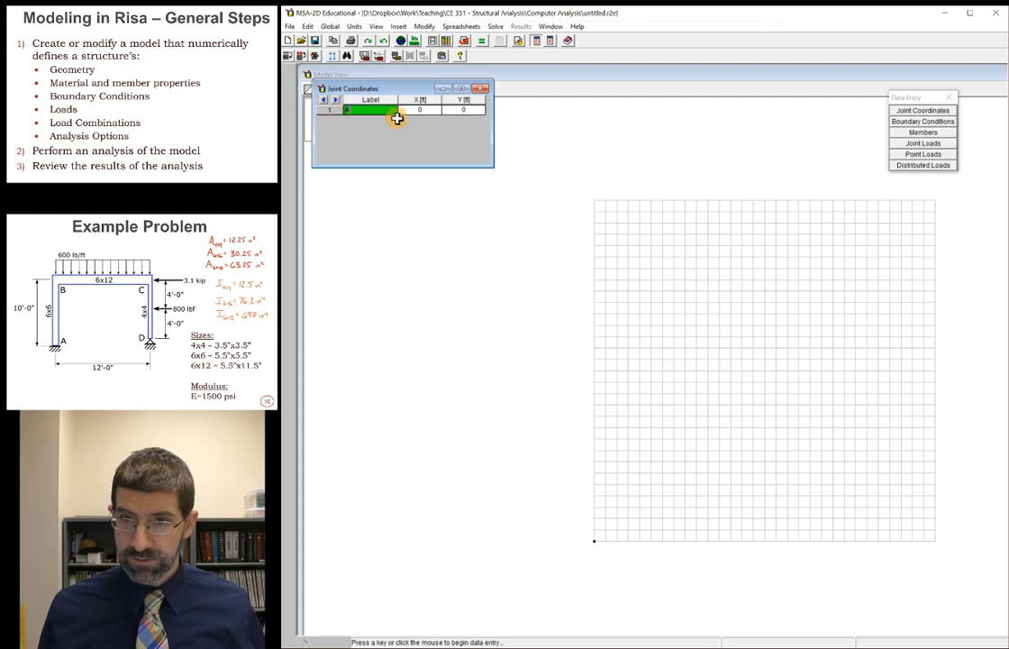
click(410, 110)
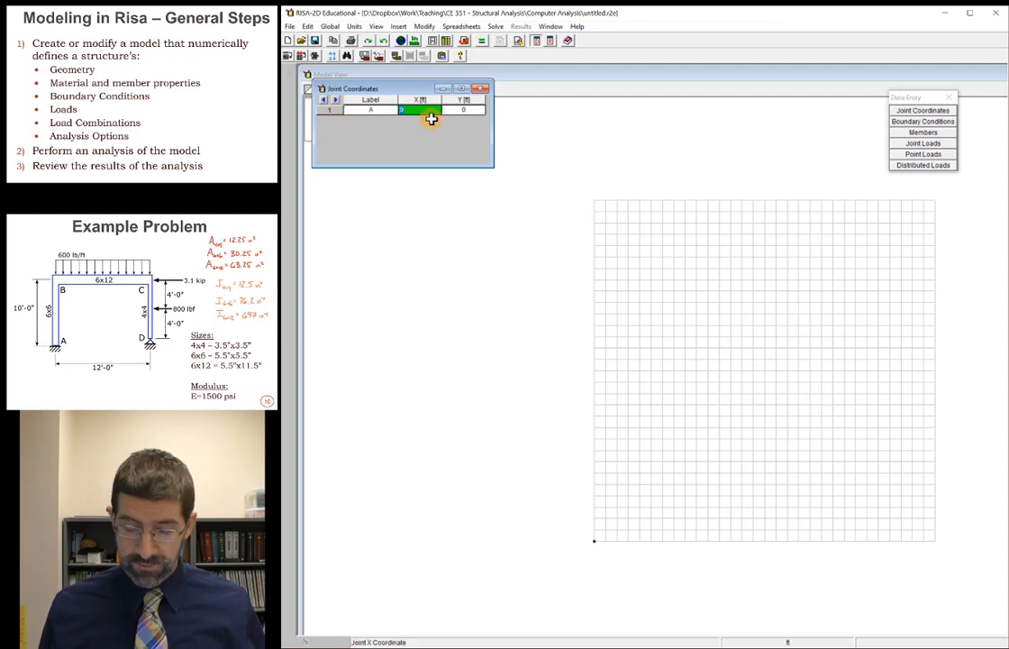
key(Return)
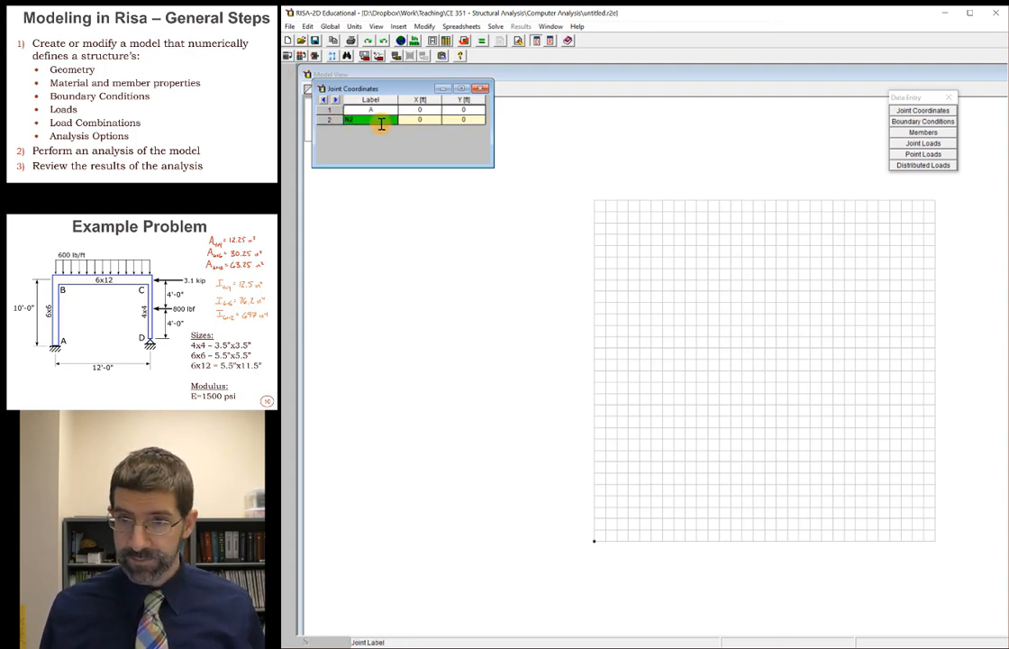
- Label the second joint B with X 0 ft and Y 12 ft, widening the joint coordinates table
drag(370, 119, 345, 119)
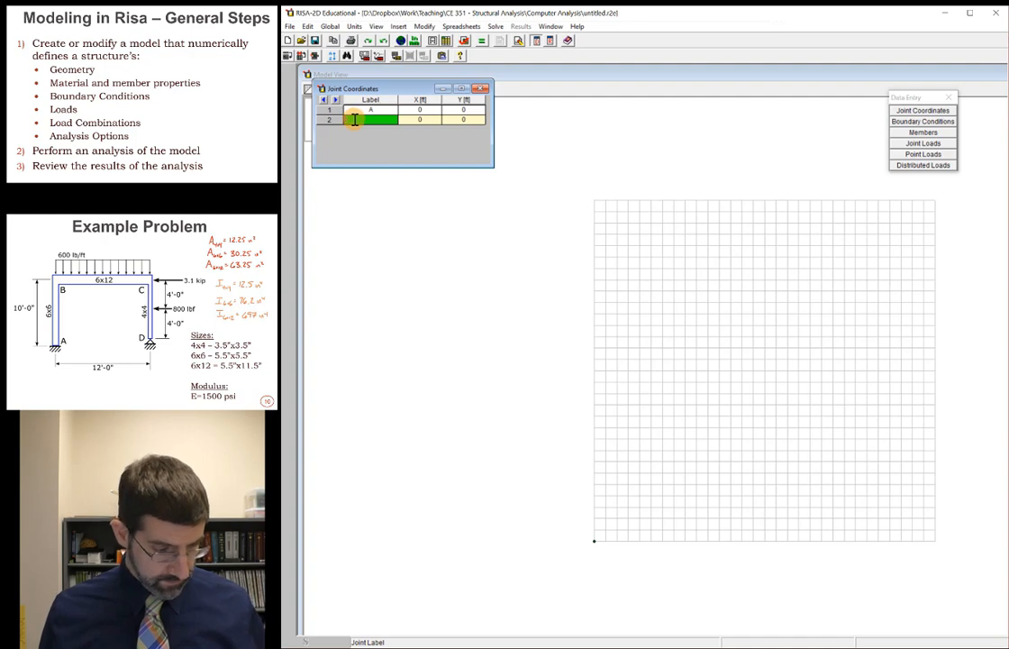
click(419, 119)
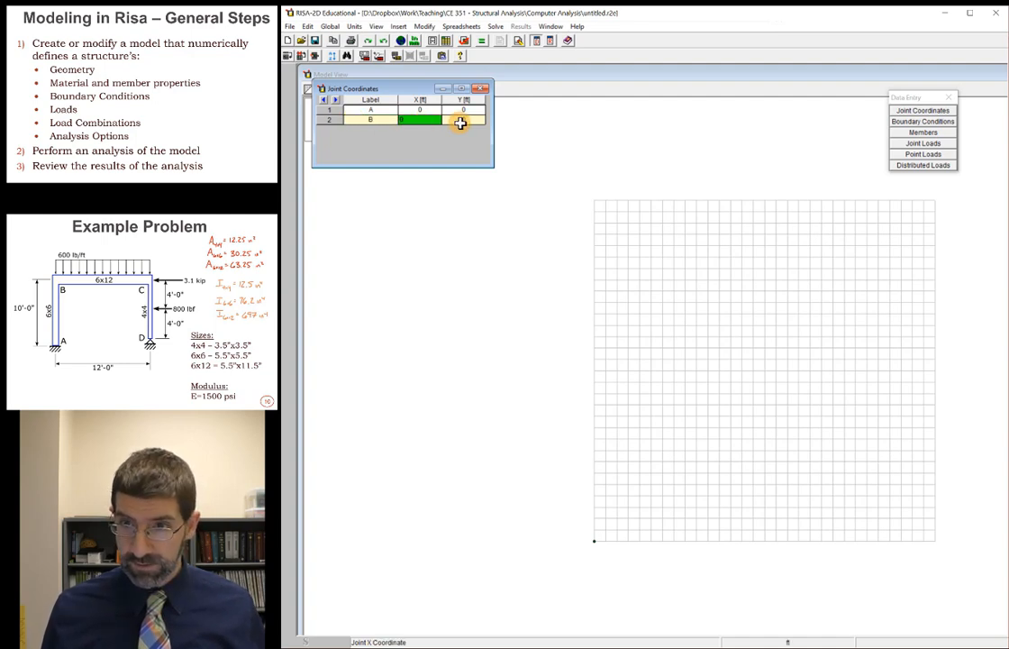
click(461, 119)
text(12)
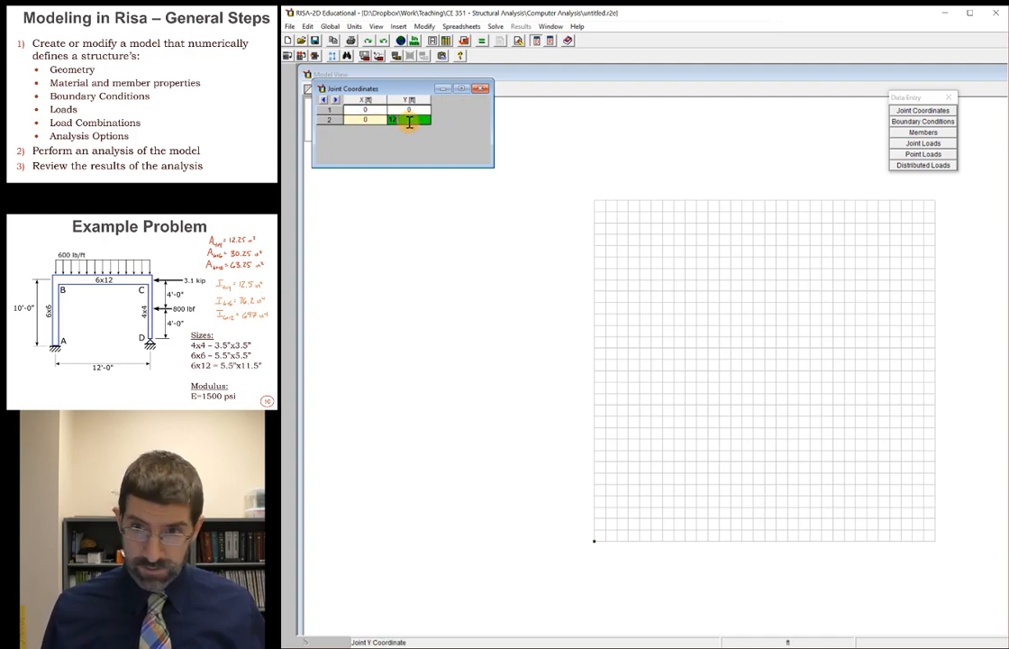
drag(495, 131, 519, 131)
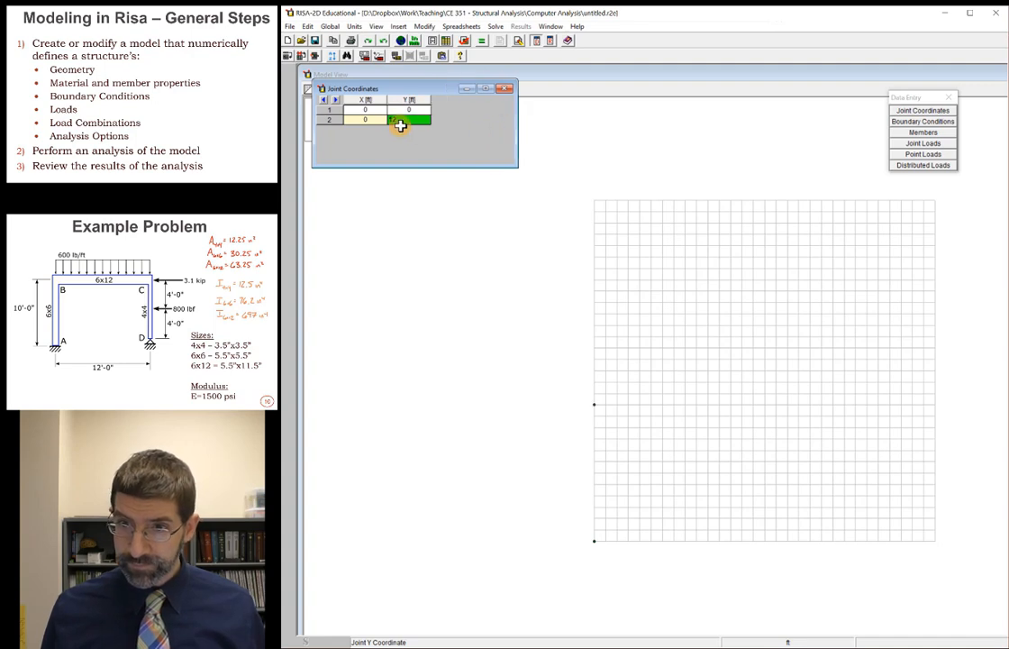
key(Up)
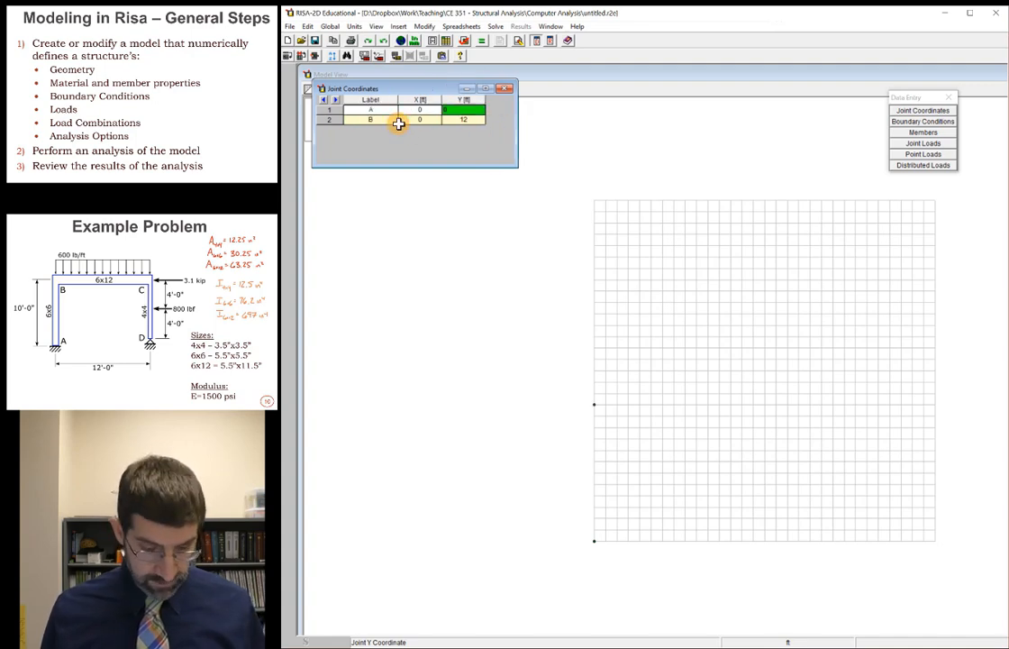
- Add a third row to the joint coordinates table and label that joint C
key(Return)
key(Return)
drag(360, 130, 338, 131)
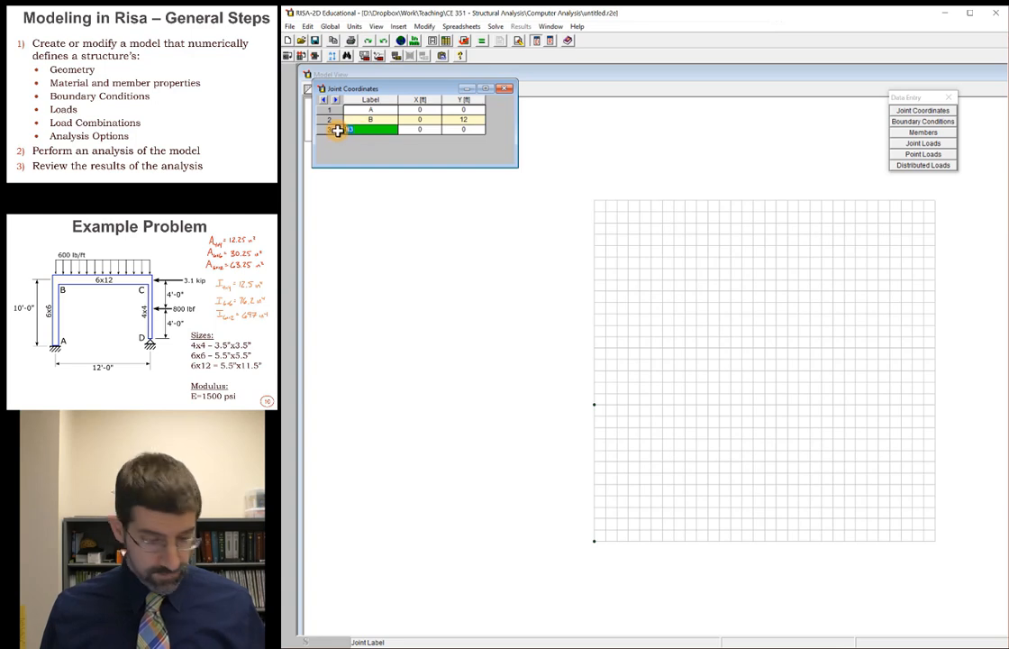
text(C)
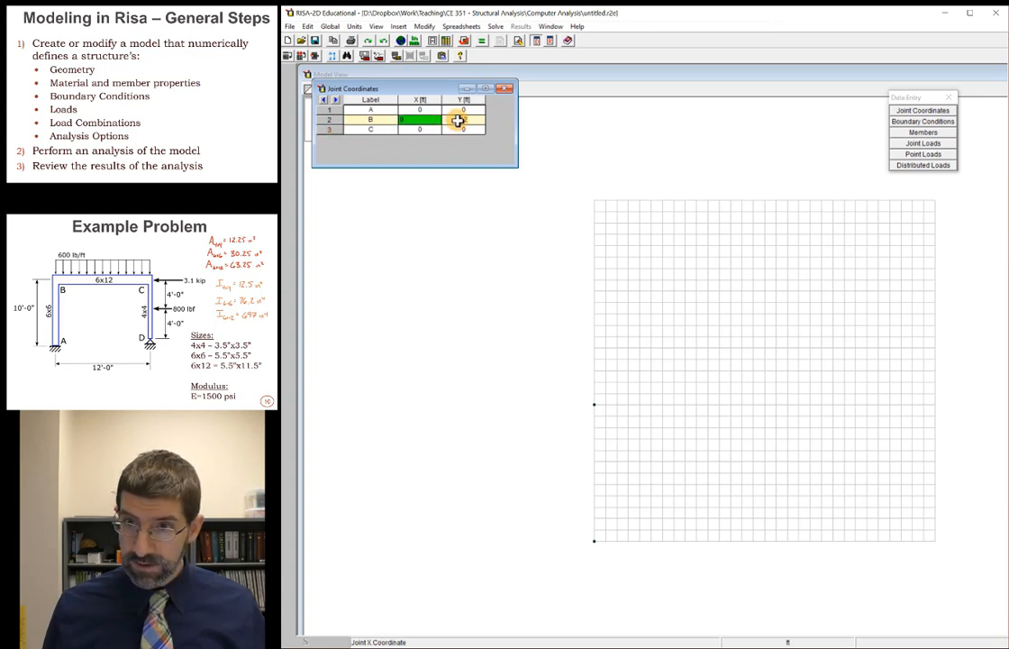
- Set joint B's Y coordinate to 10 ft
click(460, 119)
text(1)
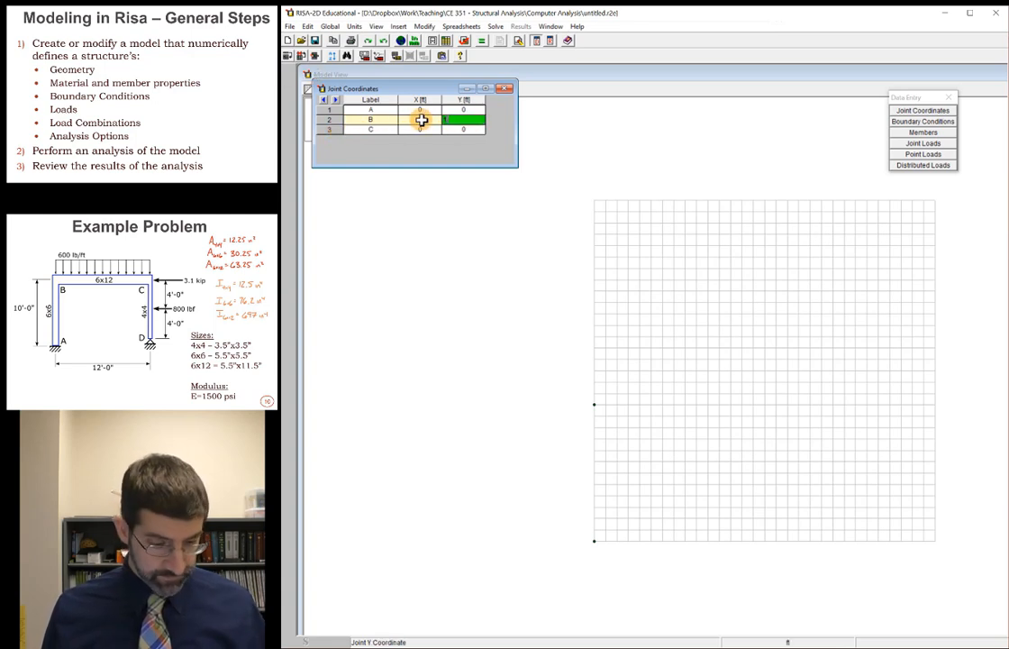
text(00)
click(423, 127)
drag(464, 120, 424, 121)
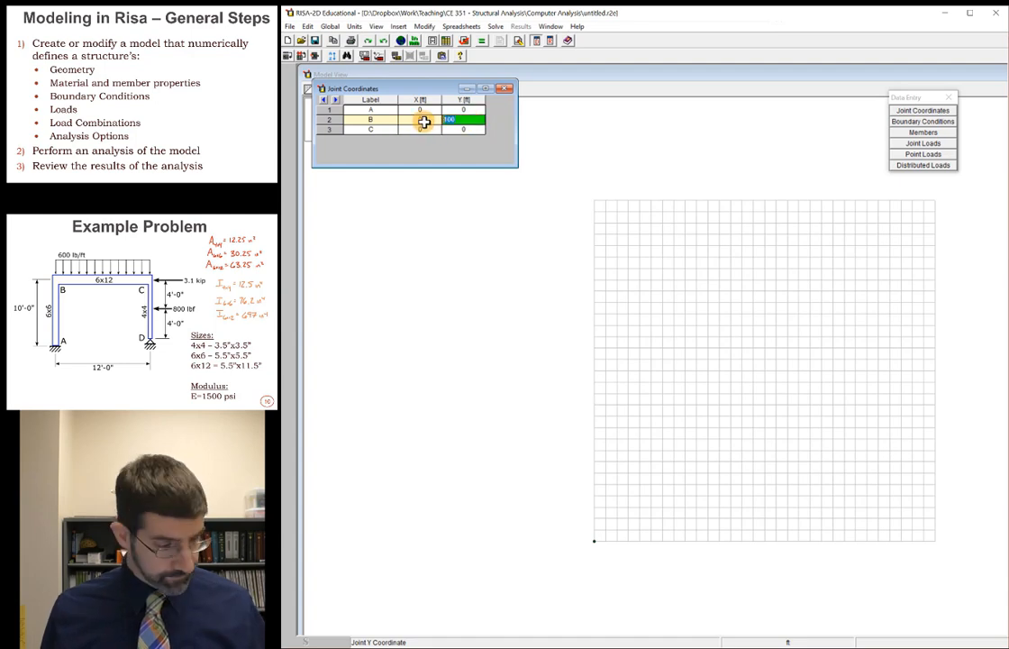
text(10)
key(Return)
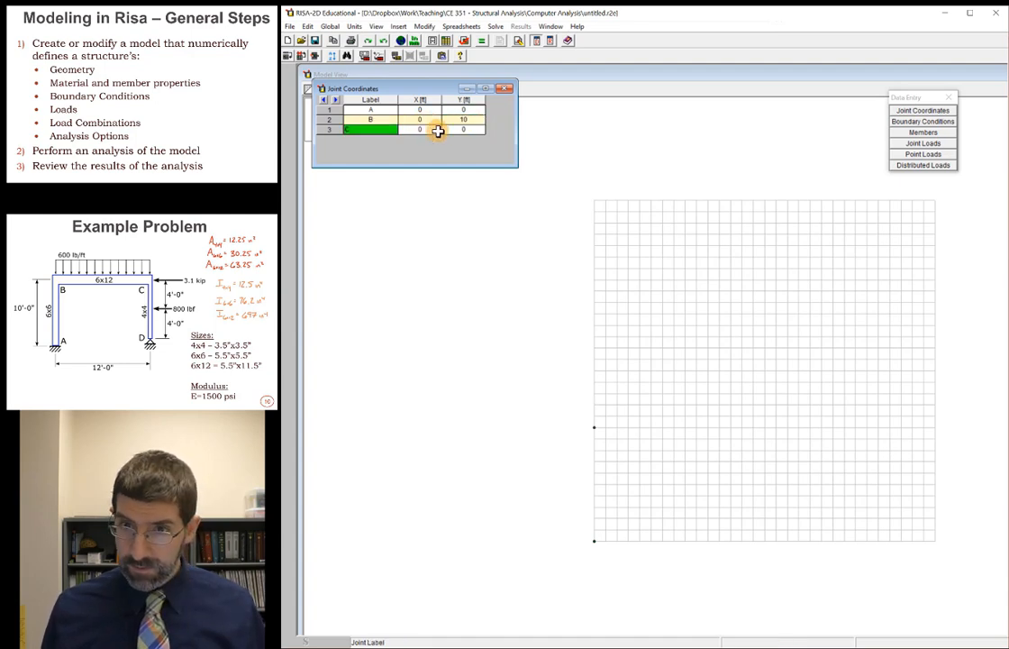
- Set joint C's coordinates to X 12 ft and Y 10 ft, and add a fourth joint row
key(Return)
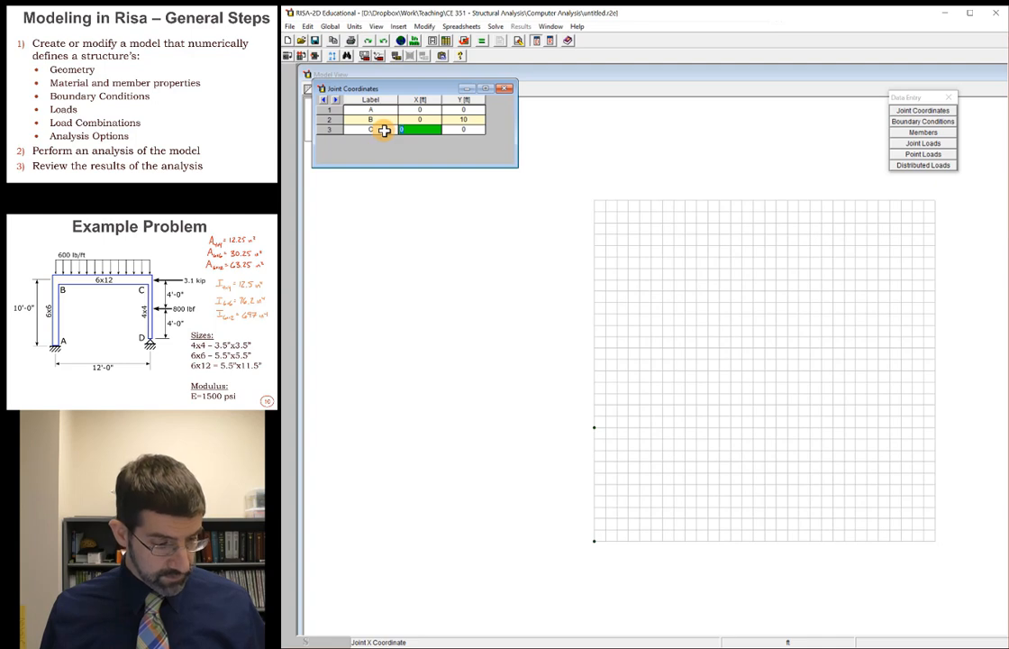
text(12)
key(Return)
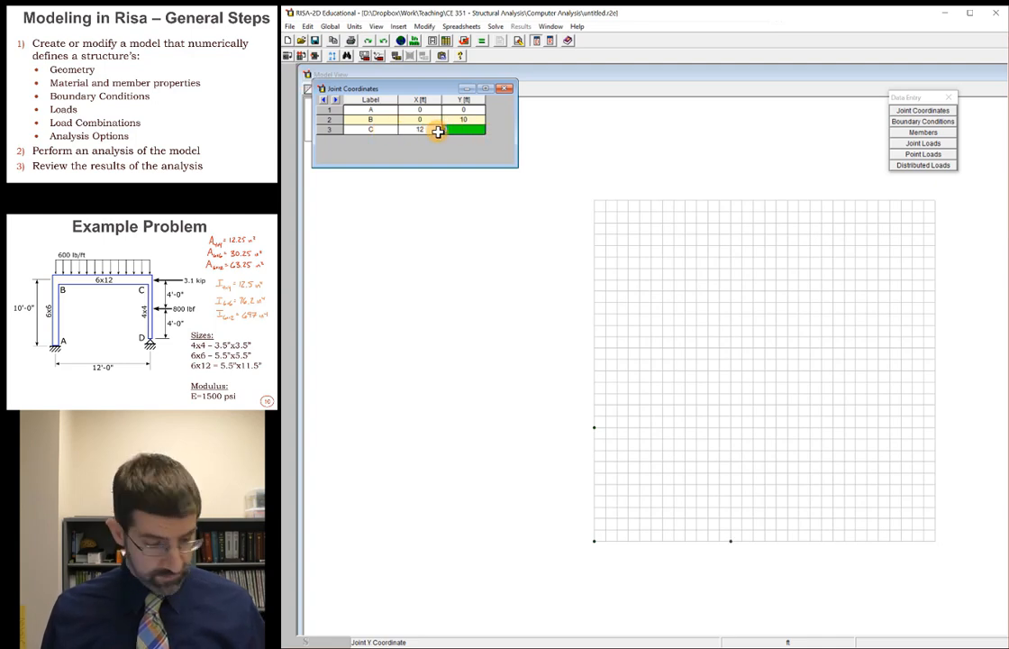
text(10)
key(Return)
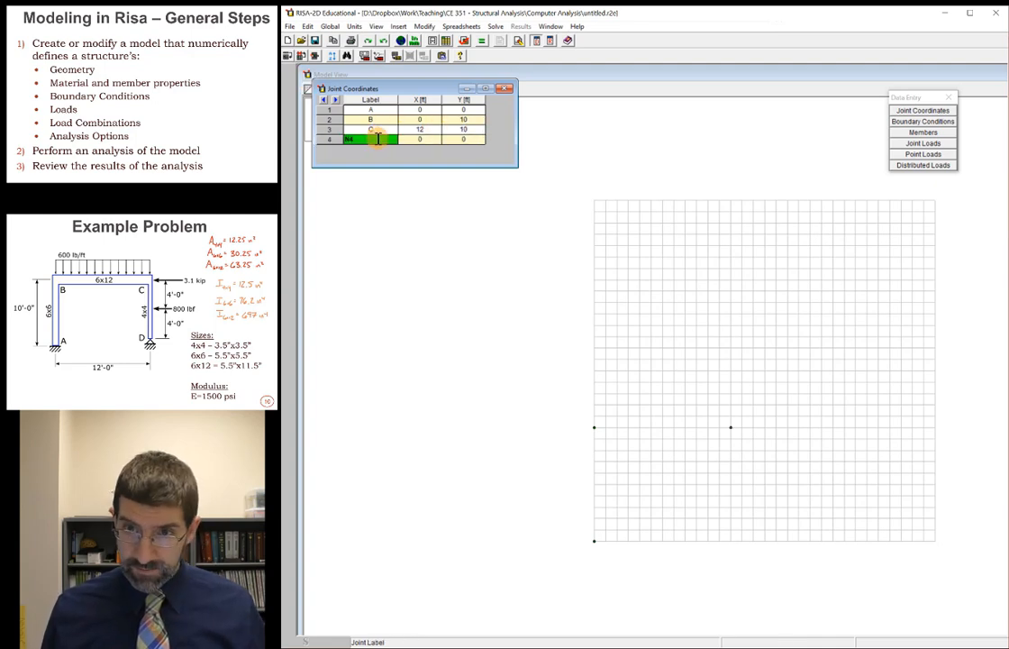
- Label the fourth joint D with X 12 ft and Y 2 ft, and close the joint coordinates table
text(D)
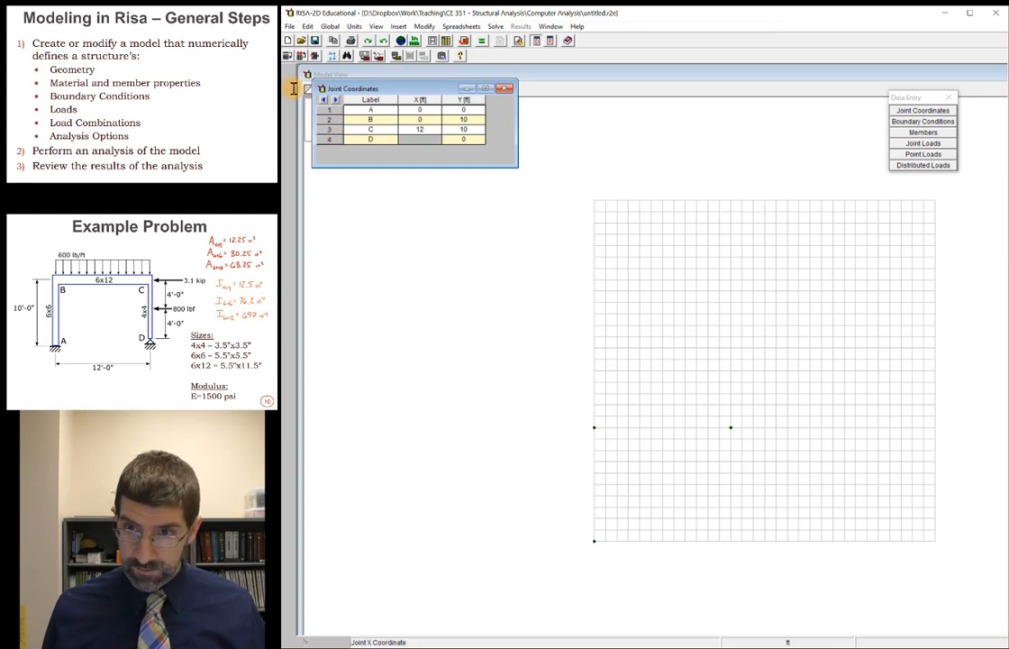
key(Return)
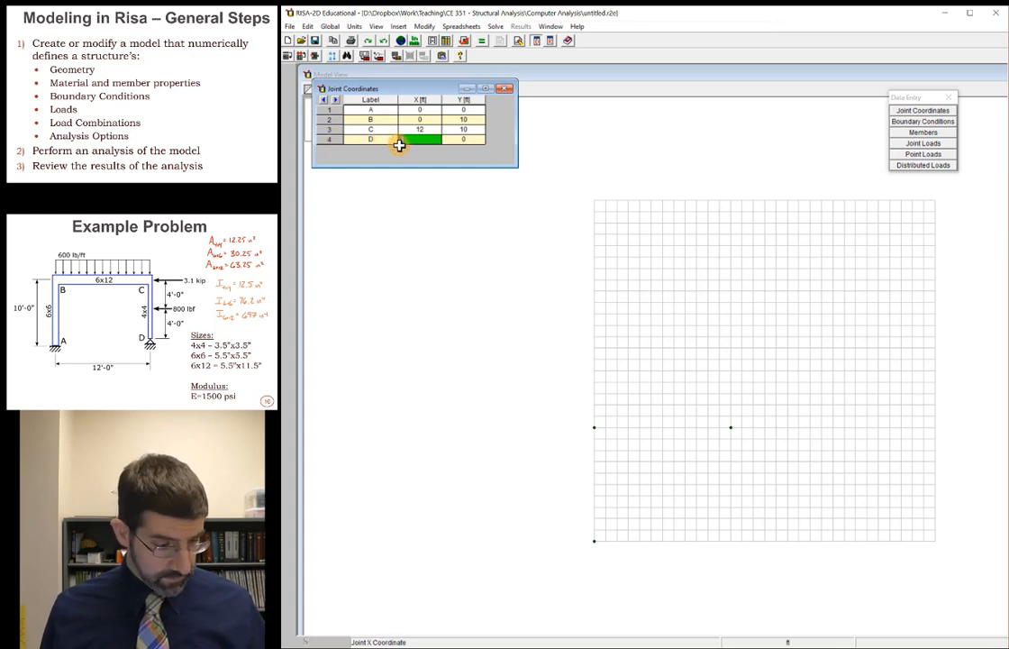
text(12)
key(Return)
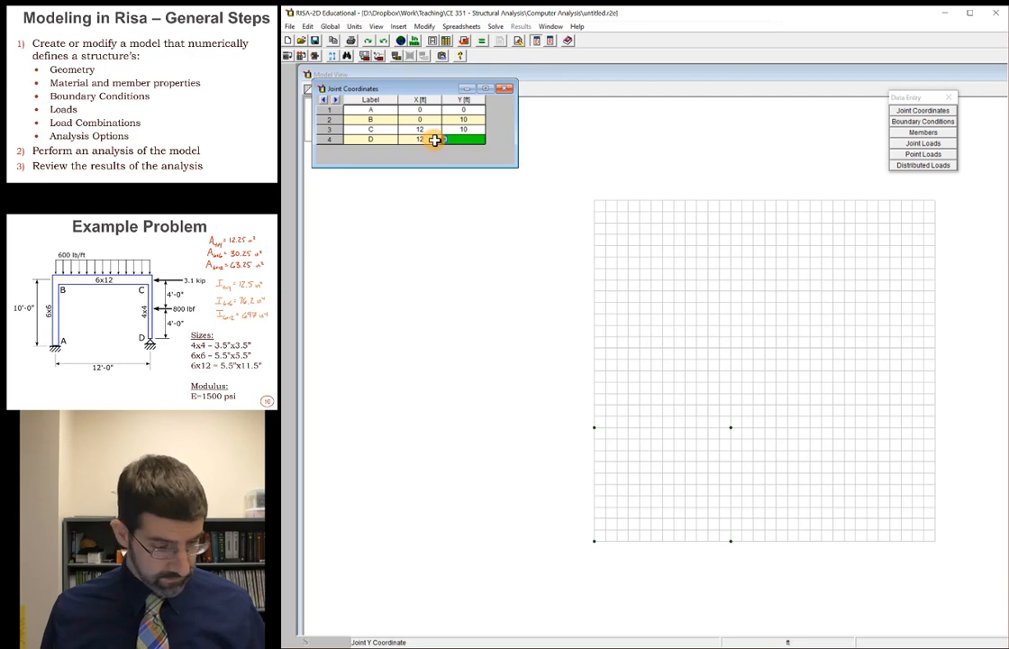
text(2)
key(Up)
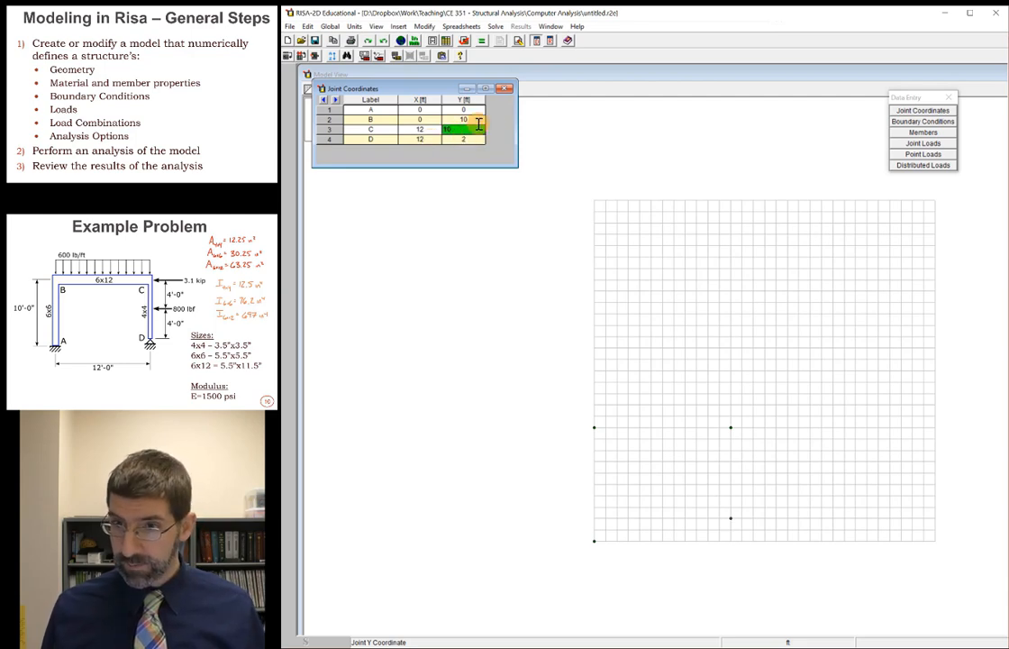
click(505, 90)
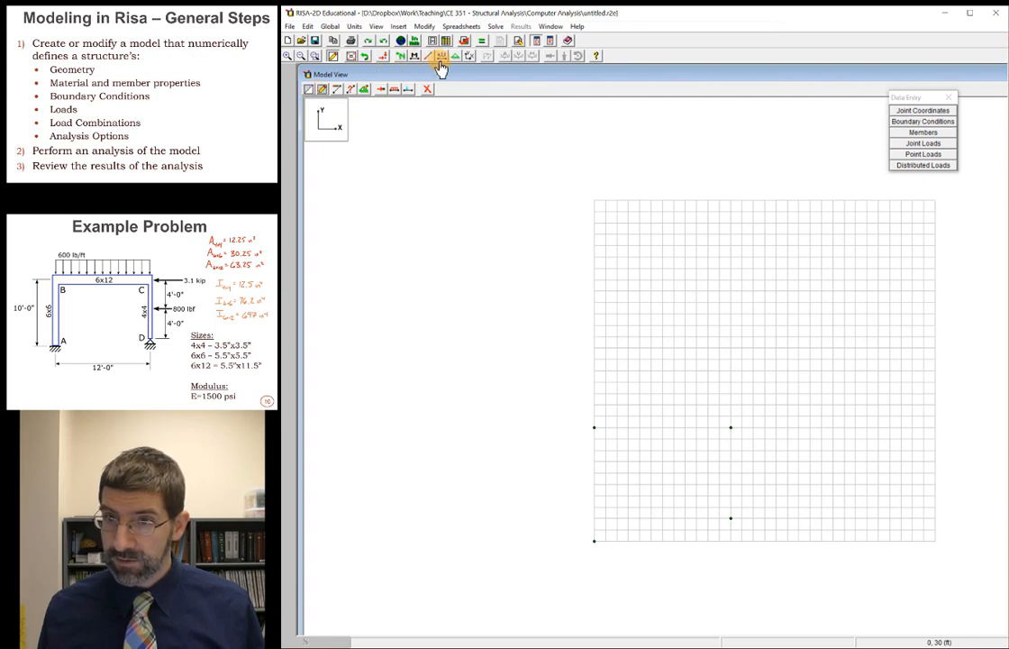
- Toggle the drawing toolbar off and back on, and display the joint labels in the model view
click(333, 57)
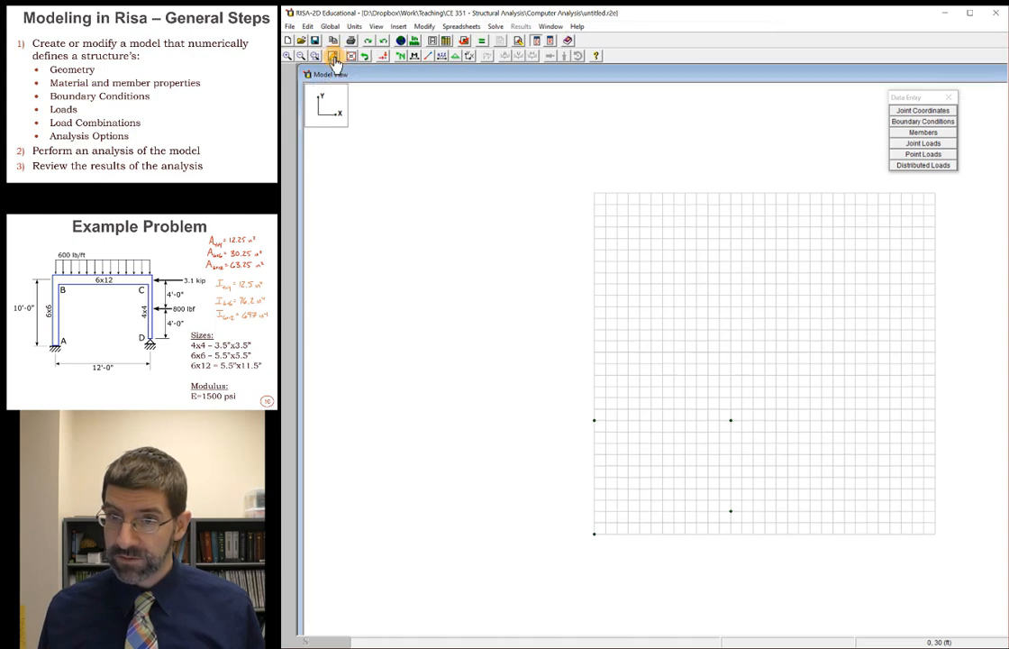
click(334, 58)
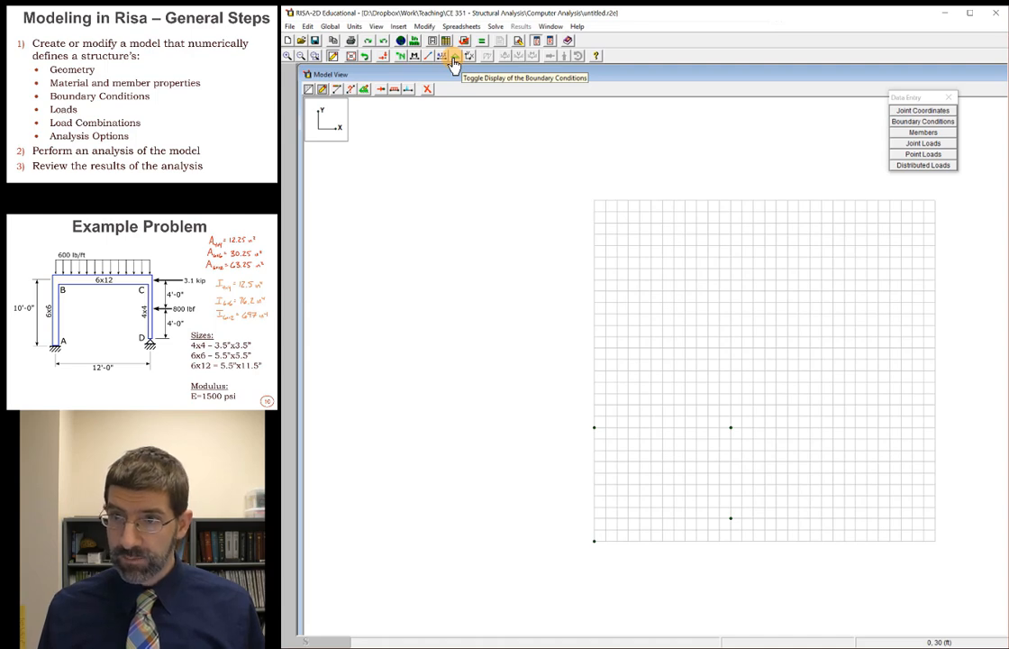
click(402, 59)
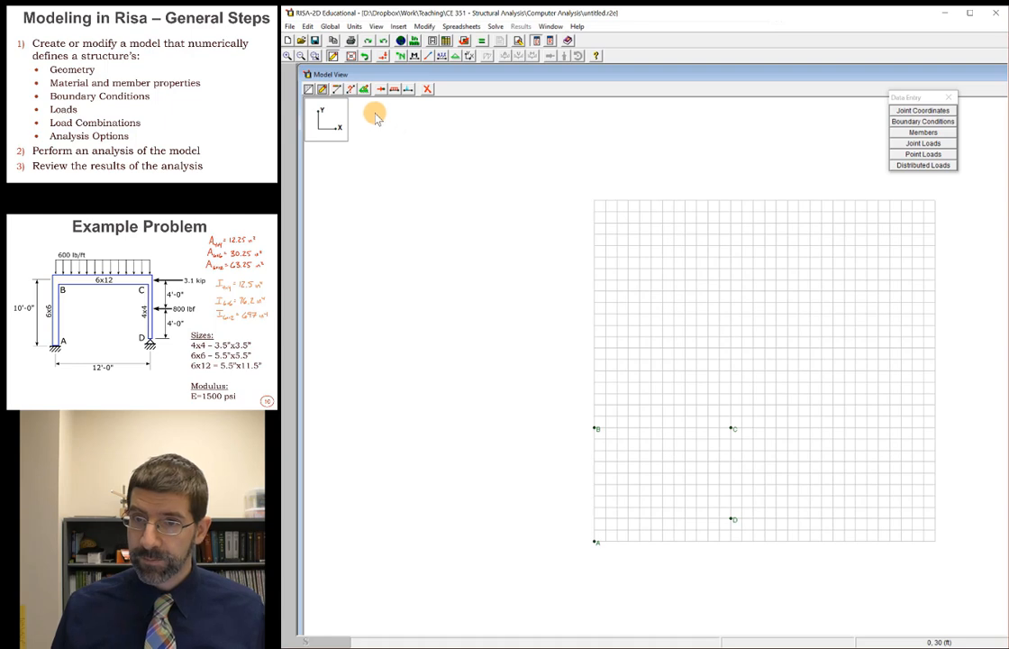
- Start drawing new members with the member area open for editing, and switch to the Example Problem slide to consult the section properties
click(335, 90)
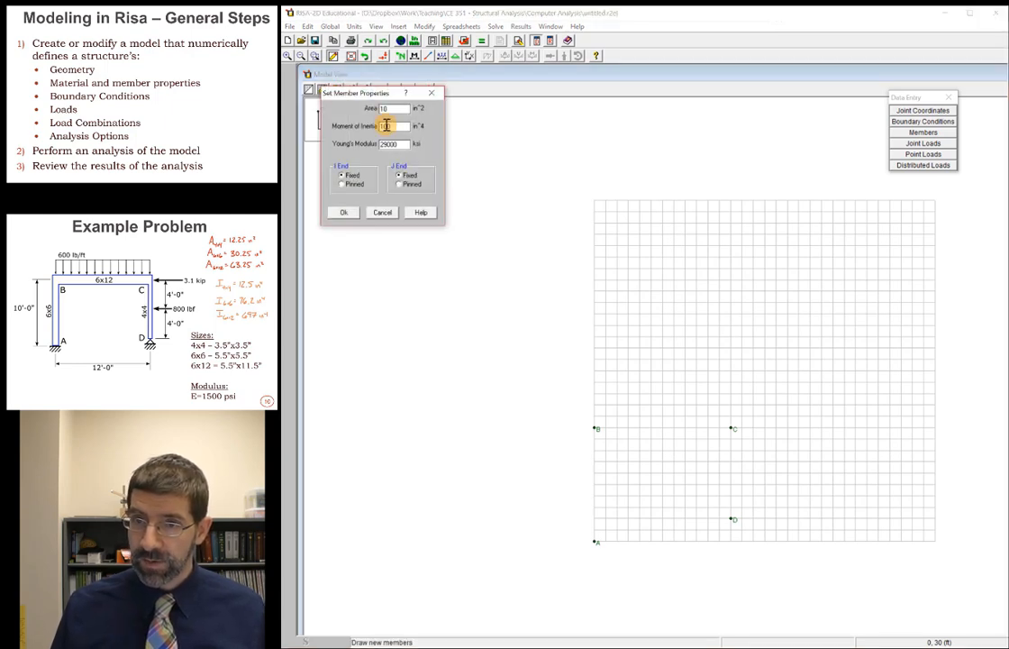
drag(396, 95, 410, 160)
click(406, 177)
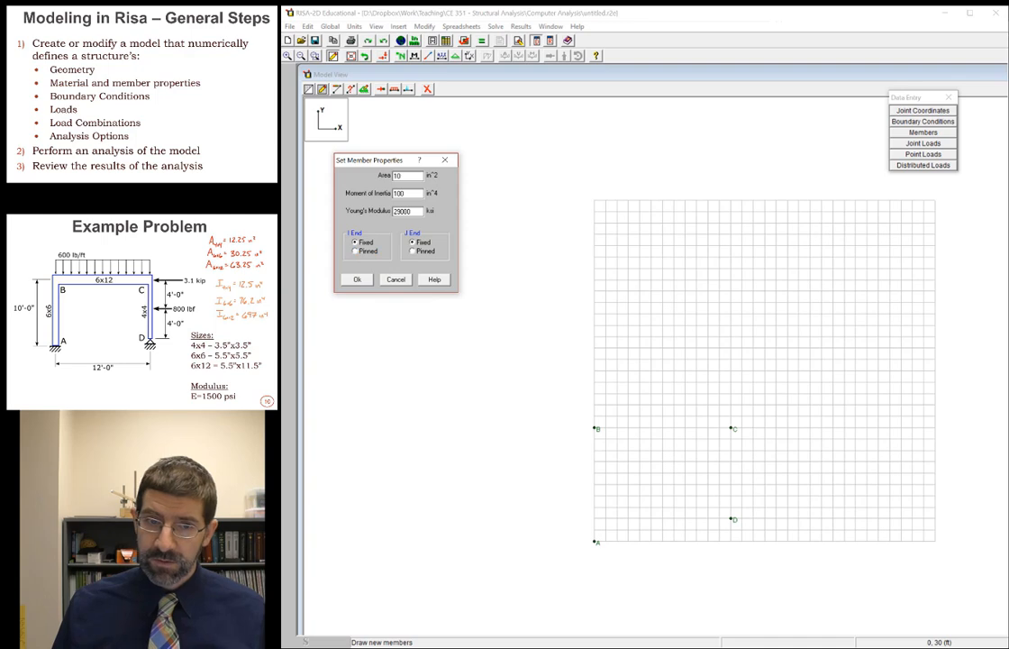
key(alt+Tab)
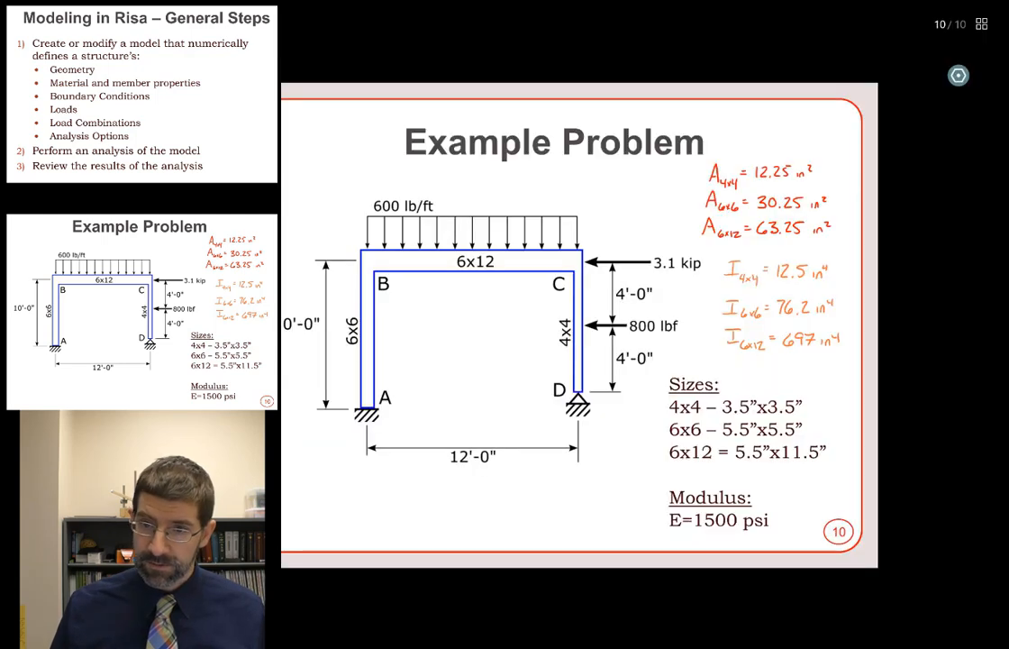
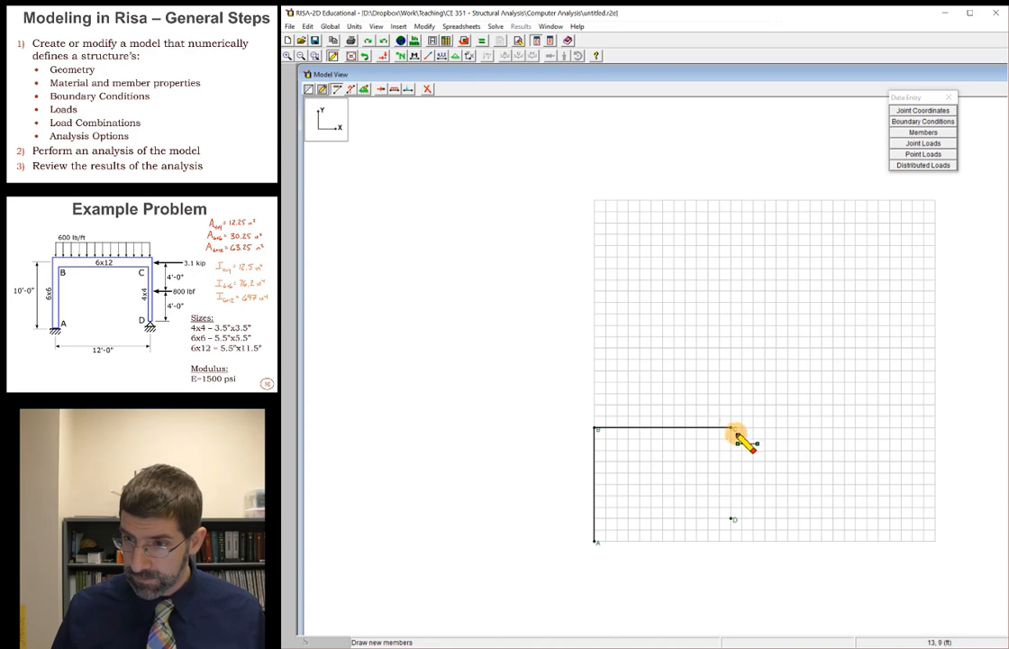
- Draw the frame's column member from joint C down to joint D and end the member chain
click(731, 520)
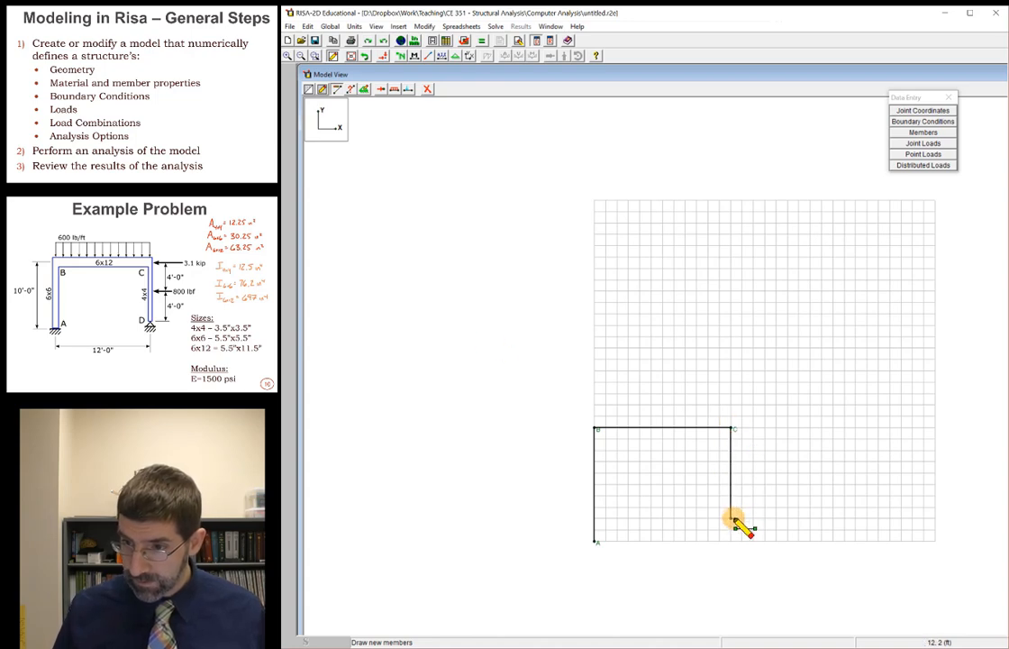
click(755, 418)
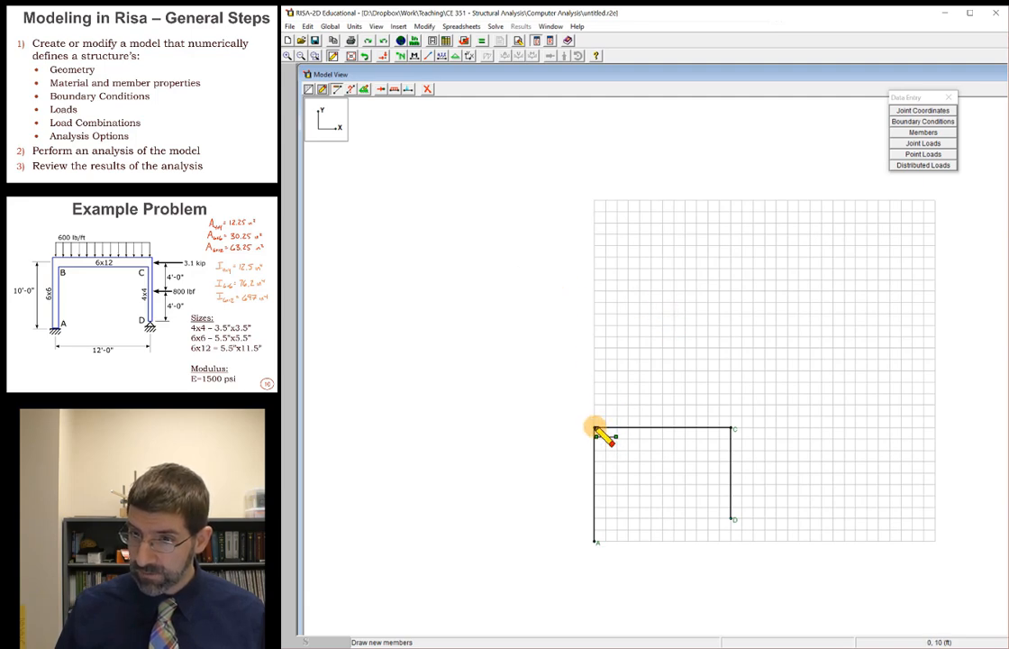
- Draw a chain of four extra members from joint B through points at about (7, 24), (23, 24) and (24, 0) ft, ending beyond them
click(674, 269)
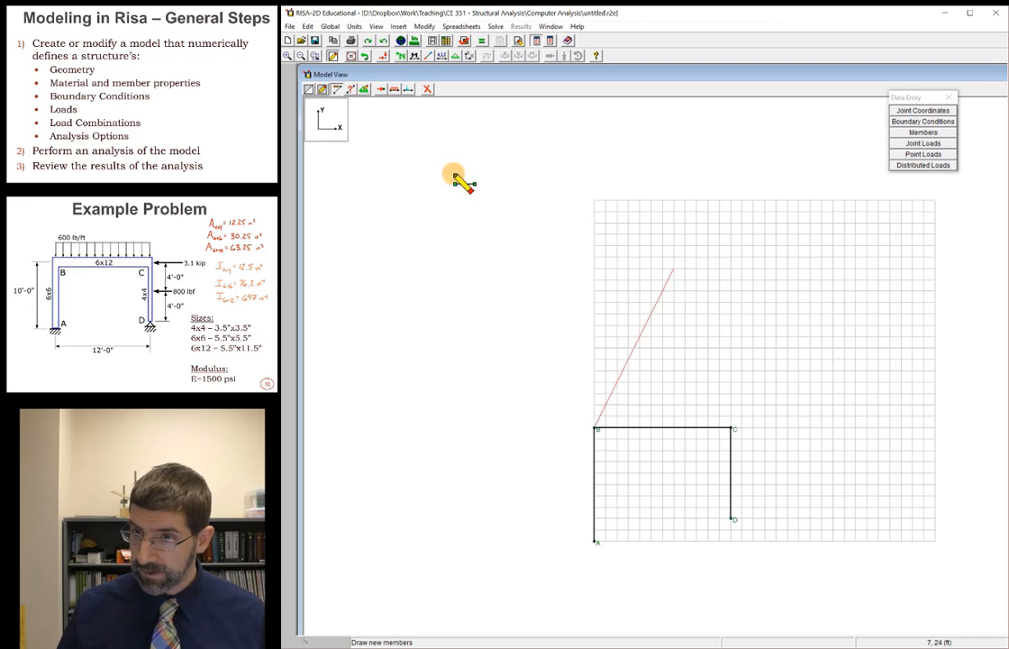
click(856, 268)
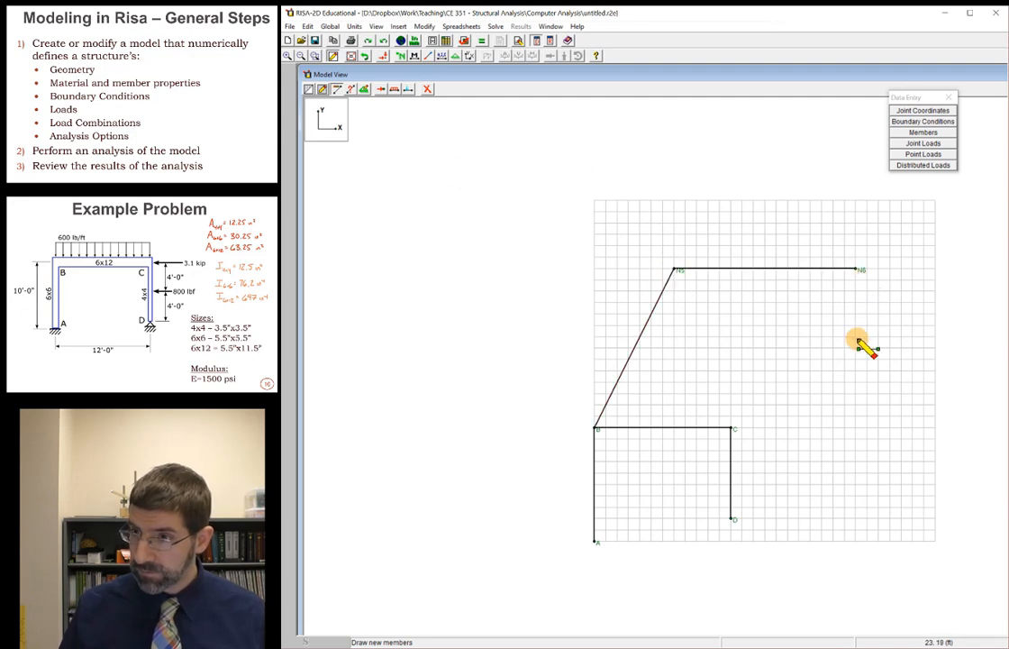
click(867, 541)
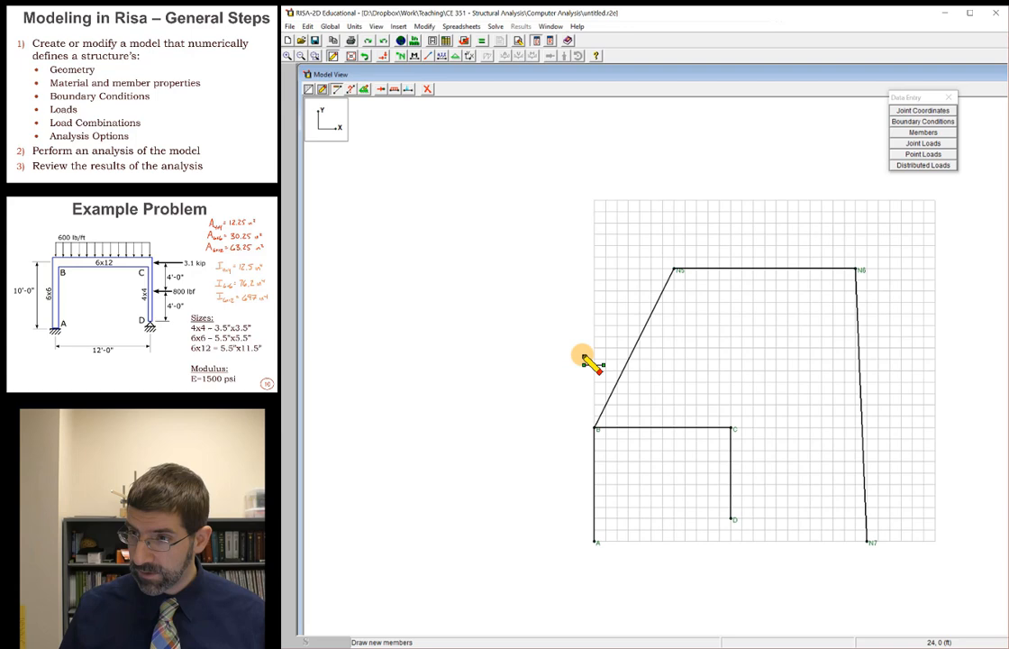
click(879, 508)
right_click(878, 478)
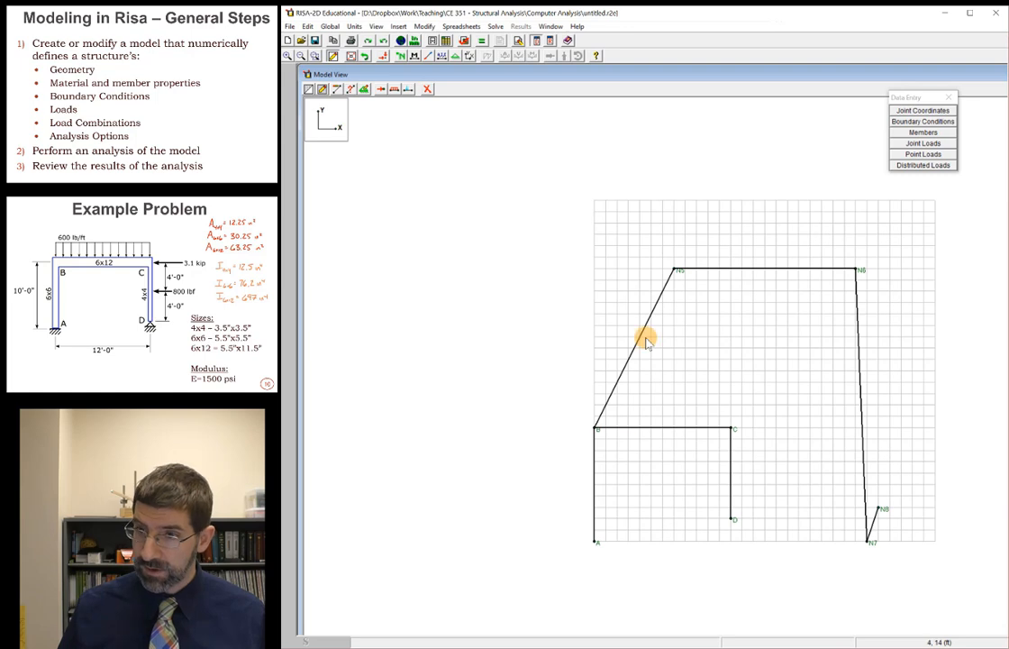
- Delete the four extra members and their joints one by one, leaving the frame A-B-C-D
click(427, 89)
click(353, 268)
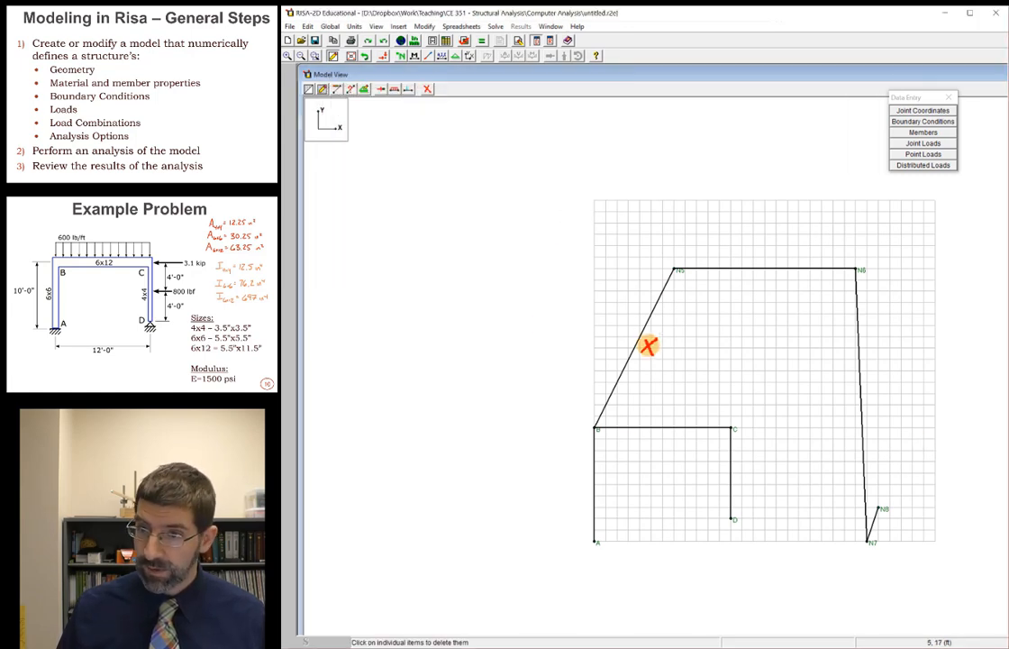
right_click(446, 94)
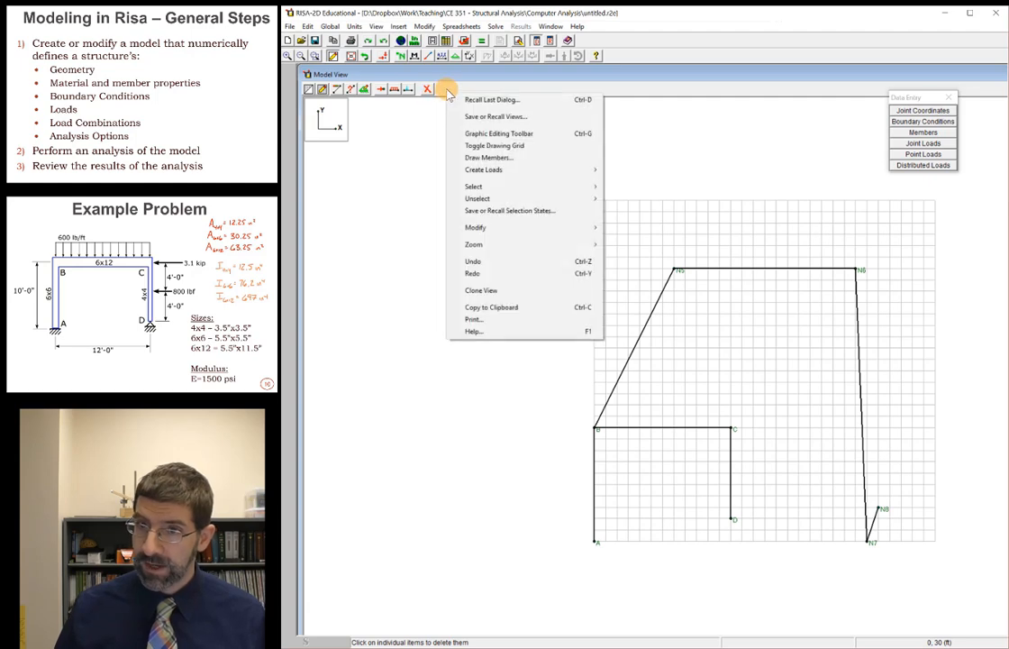
key(Escape)
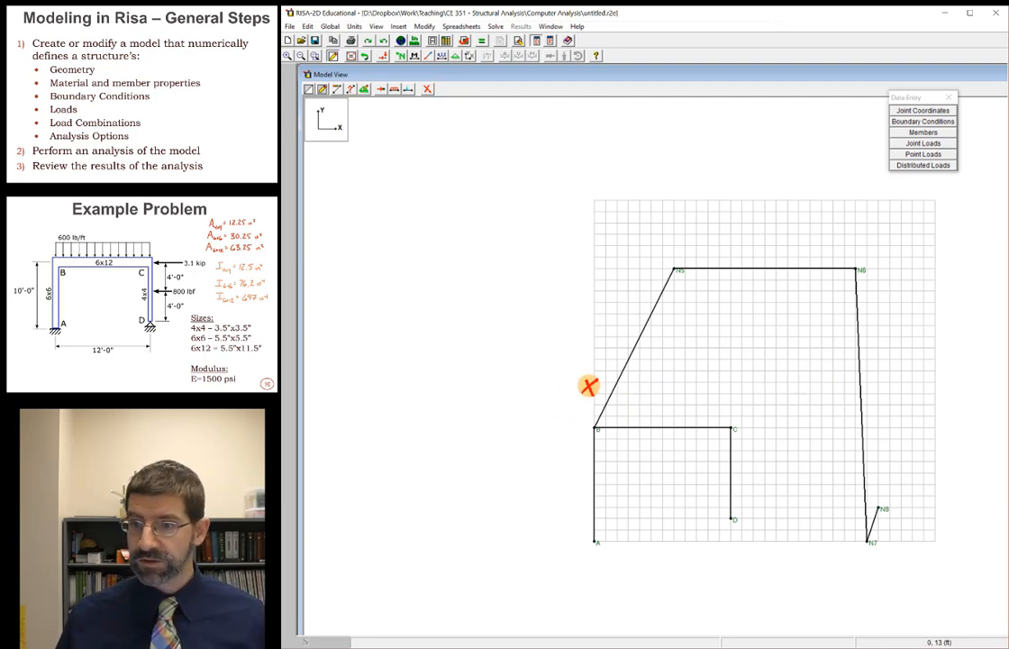
click(429, 91)
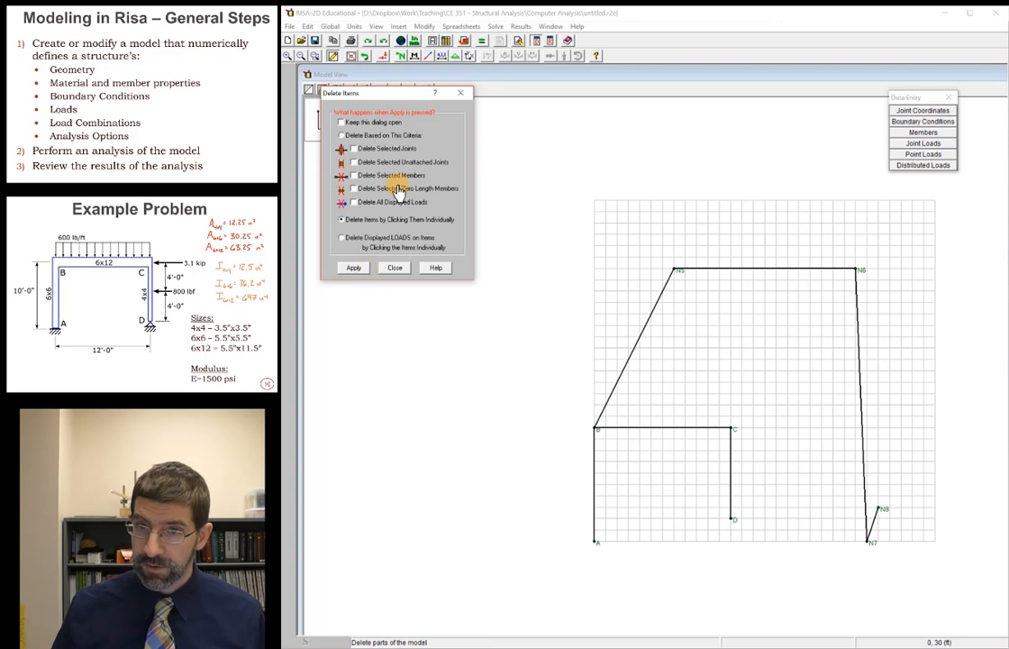
click(353, 267)
click(667, 281)
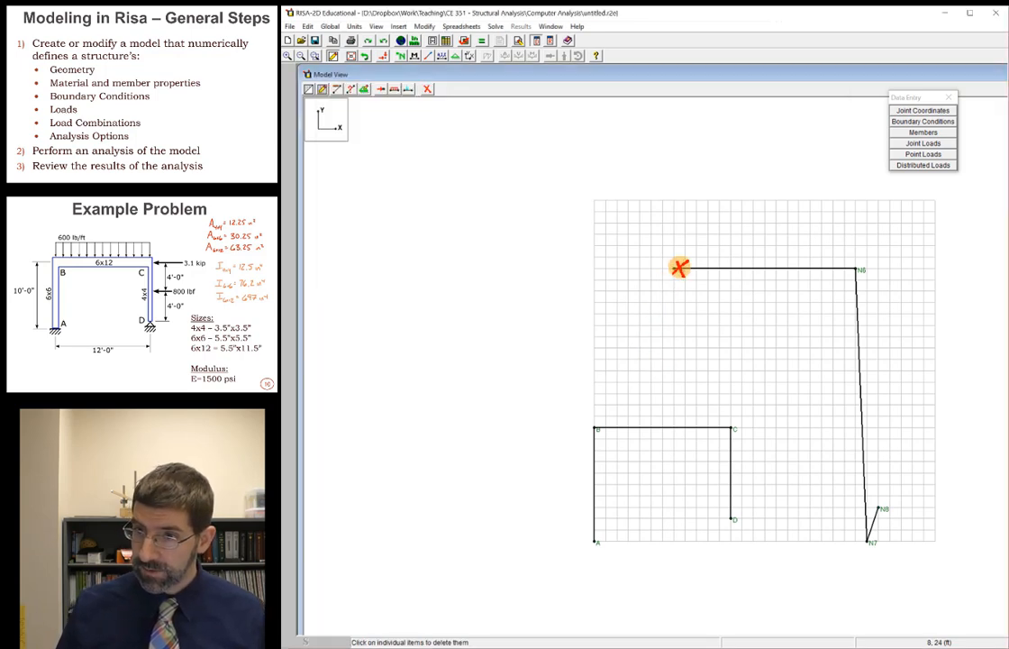
click(682, 269)
click(850, 270)
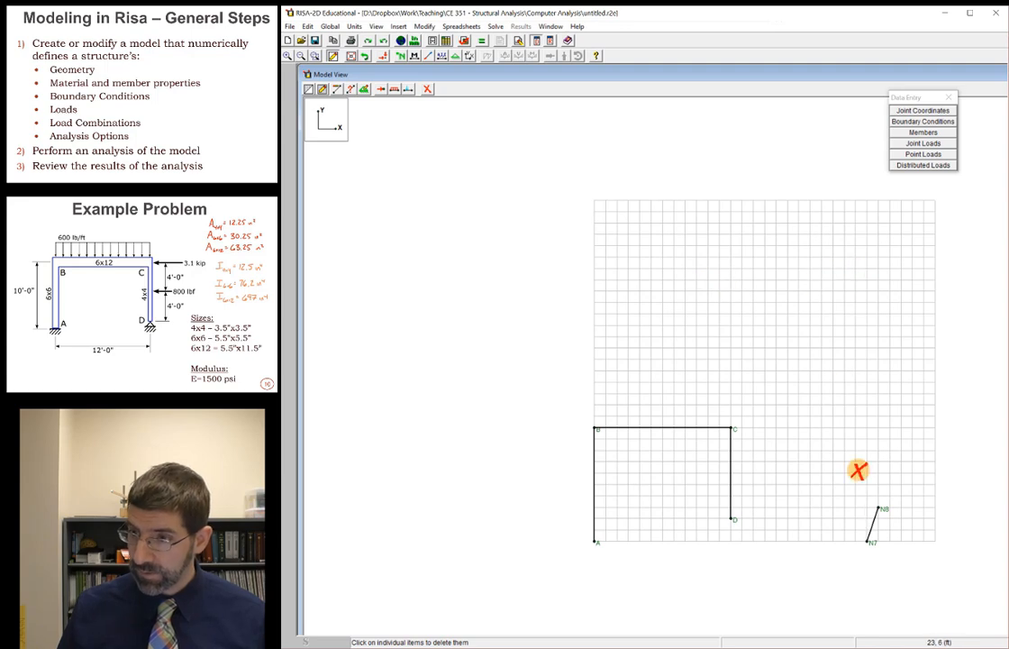
click(878, 508)
click(872, 541)
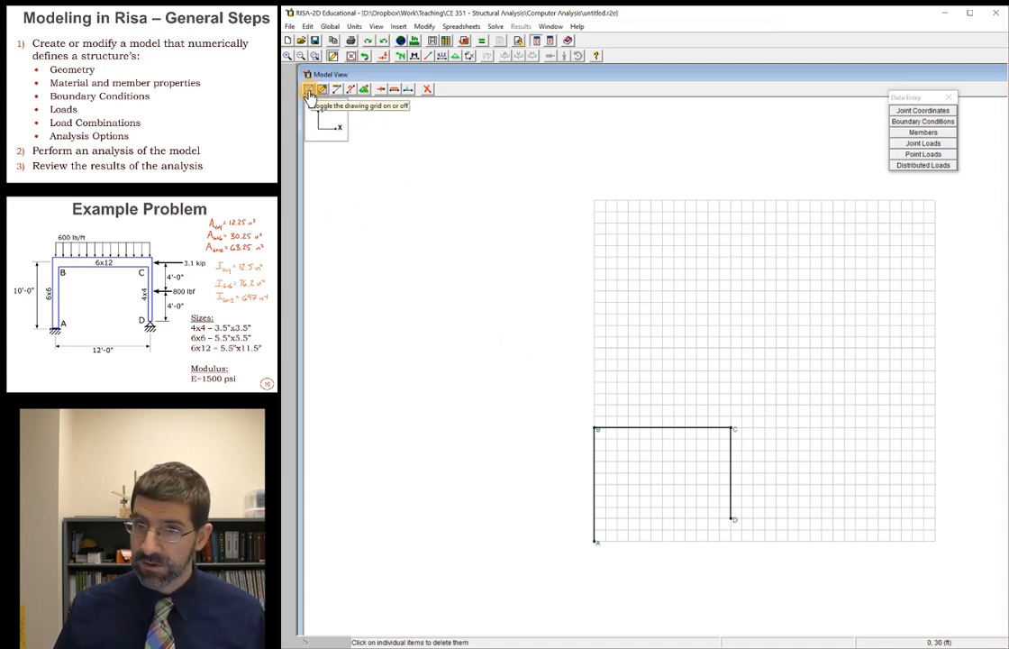
- Turn off the drawing grid and fit the whole frame in the model view
click(308, 89)
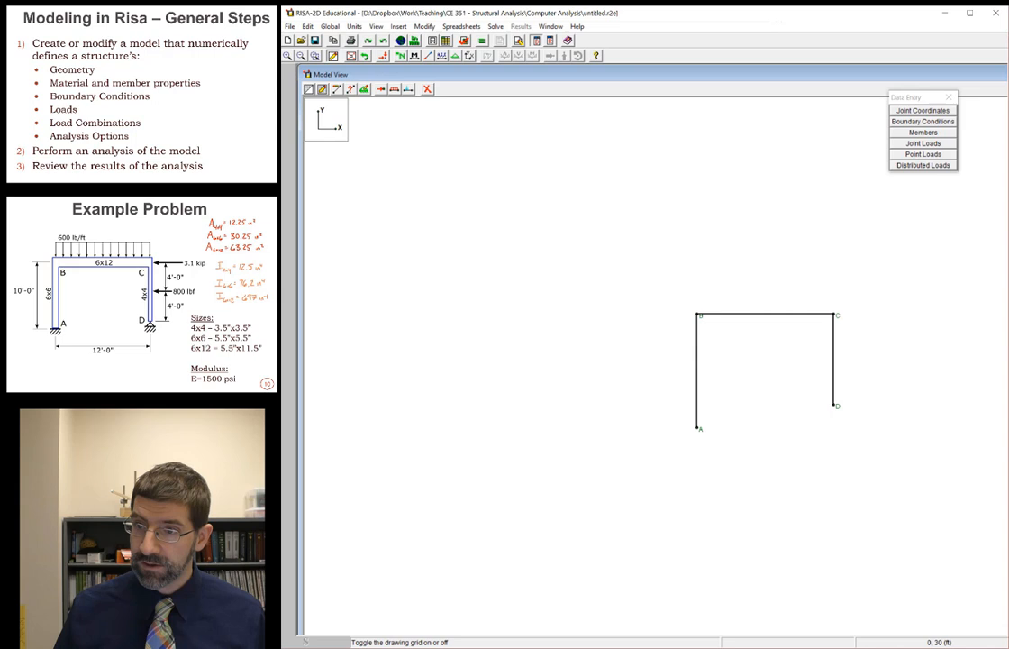
click(352, 56)
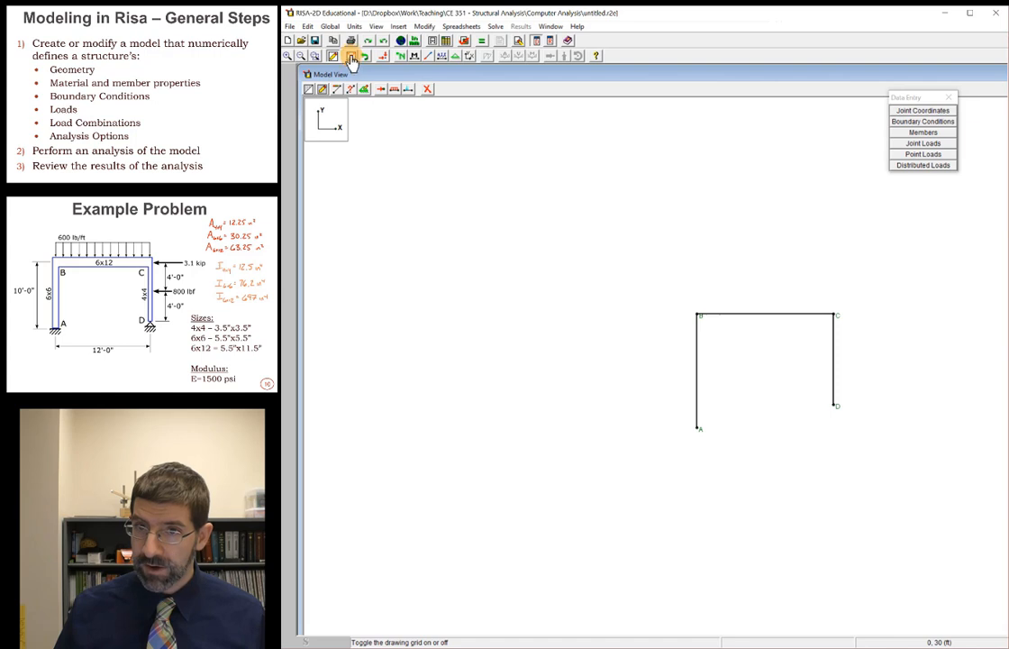
click(352, 57)
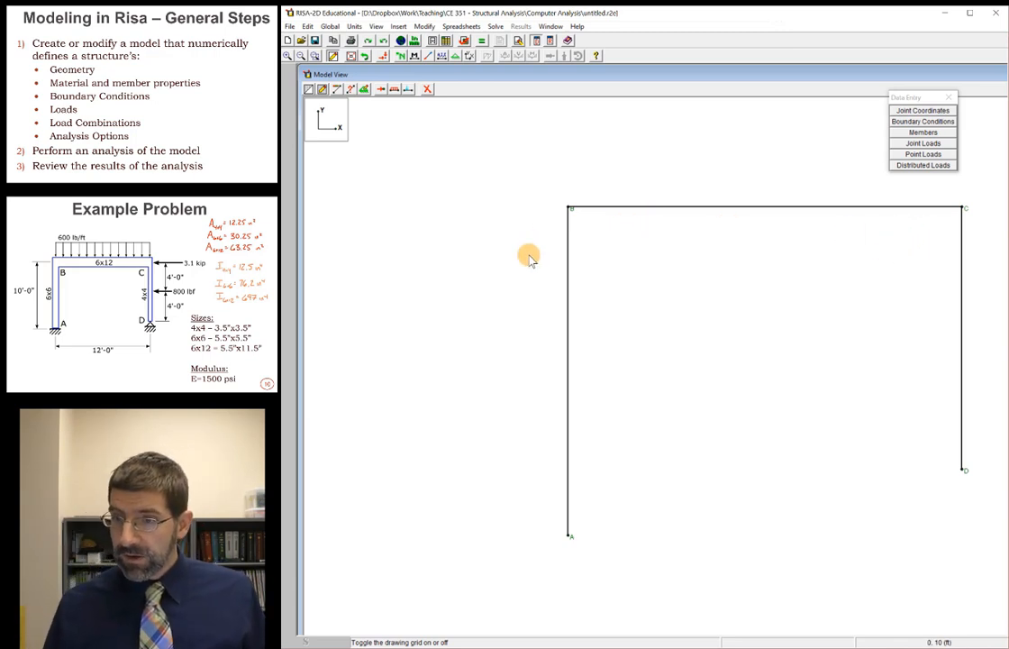
- Modify column A-B to an area of 30.25 in^2 and a moment of inertia of 76.2 in^4, applying the entries to members individually
click(568, 343)
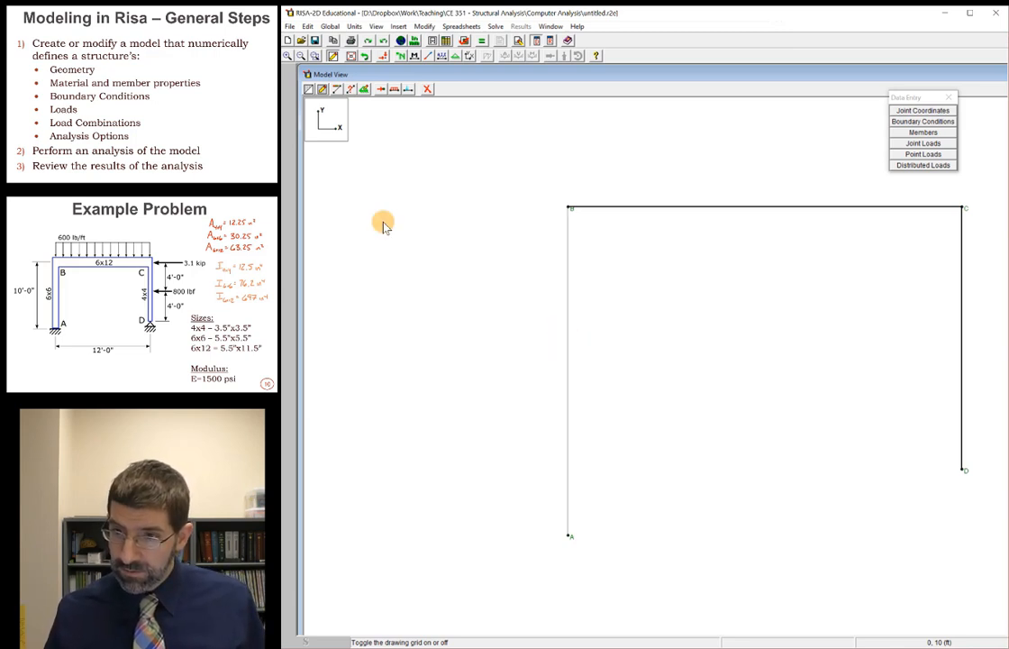
click(569, 343)
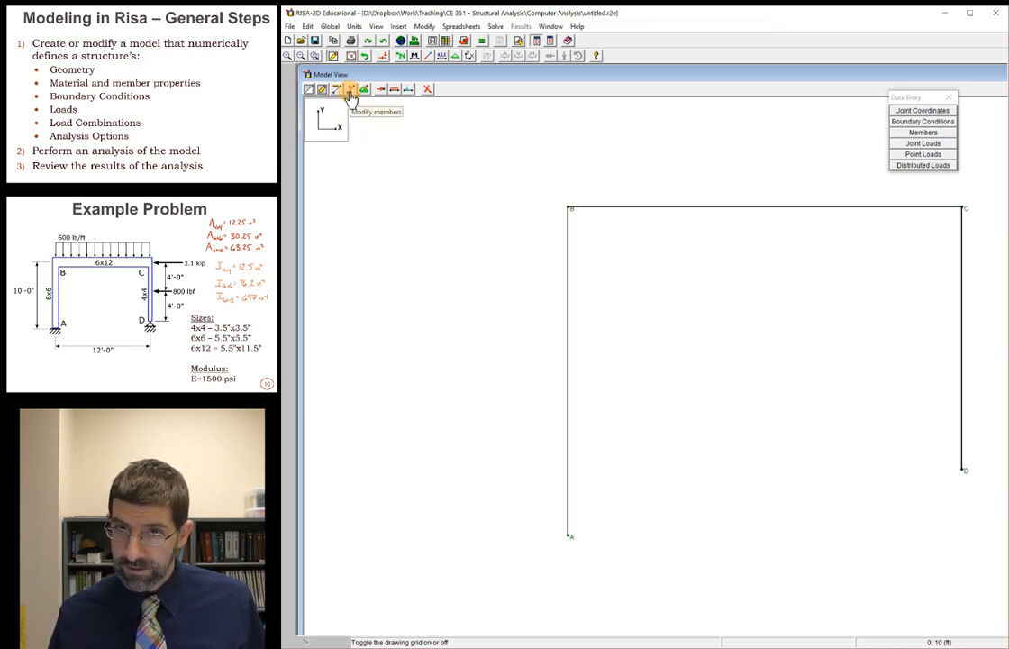
click(351, 91)
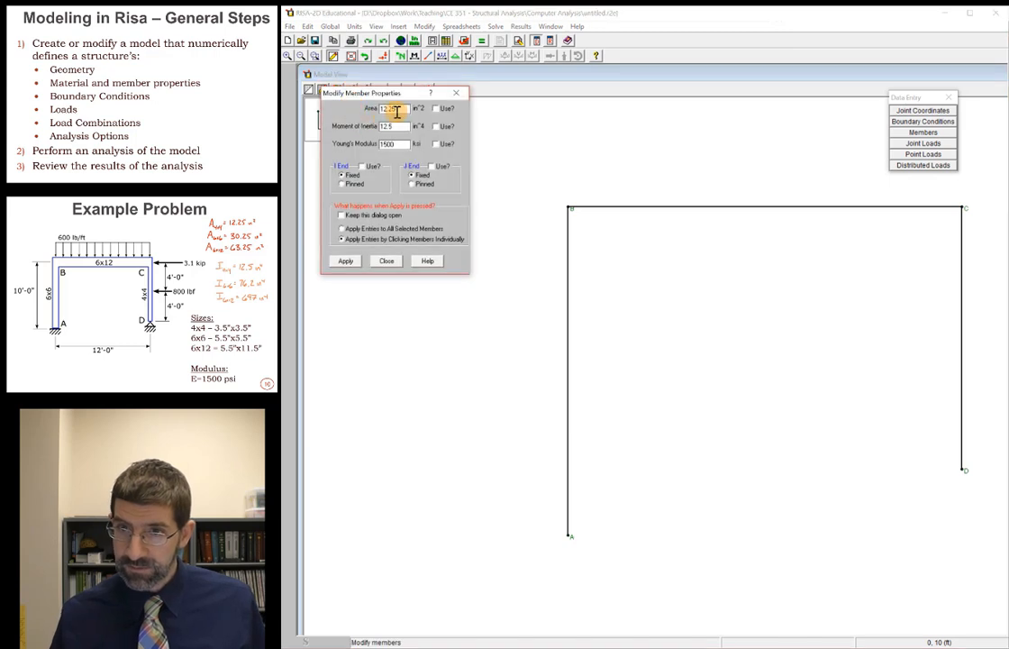
drag(406, 109, 381, 109)
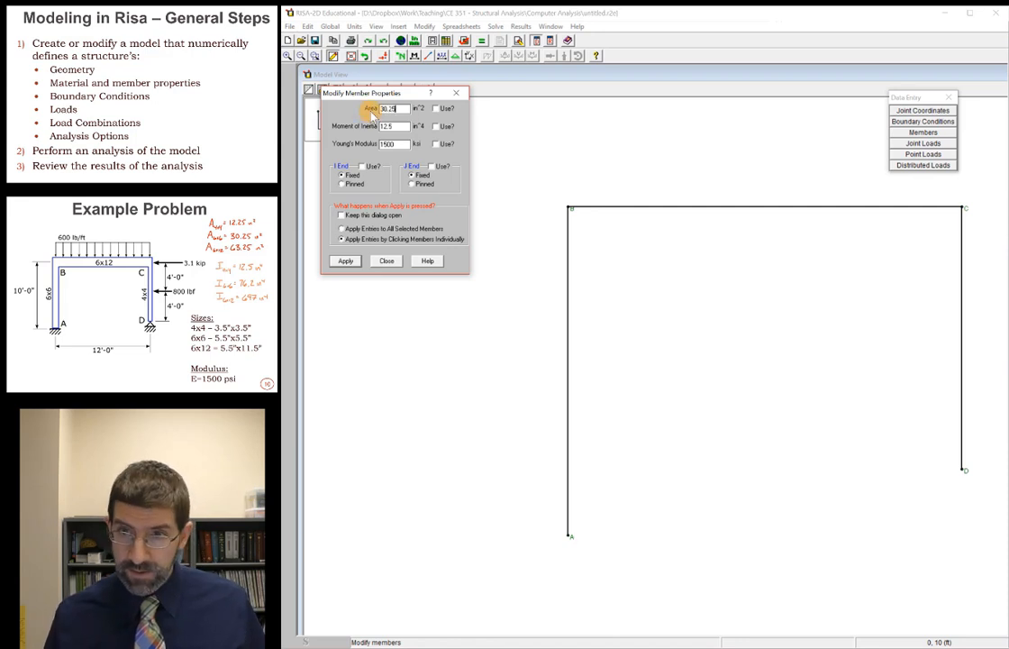
click(437, 108)
drag(407, 126, 380, 126)
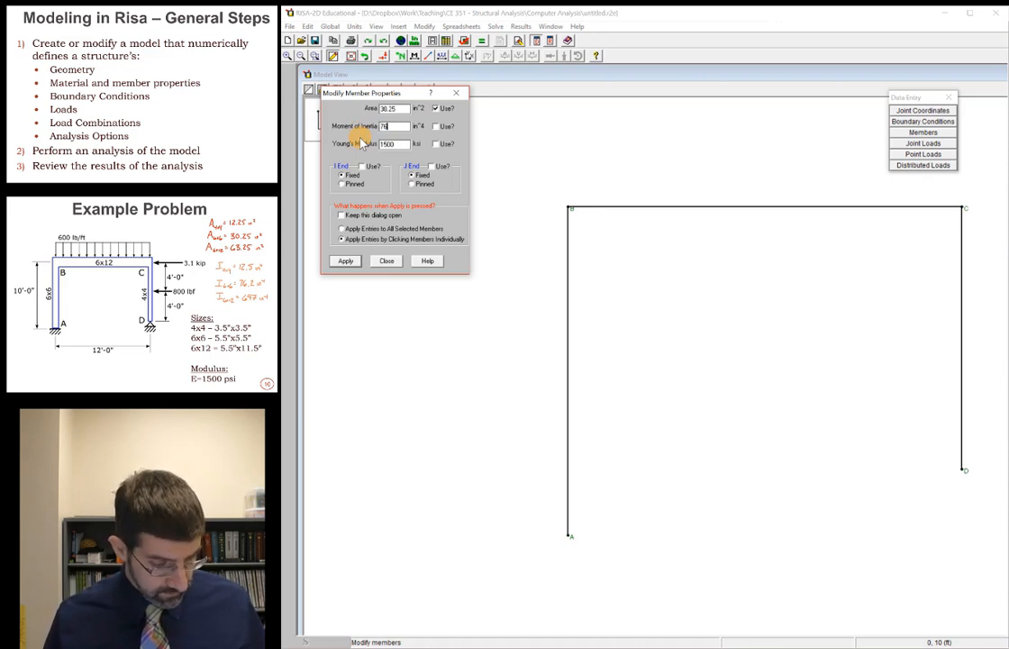
click(437, 127)
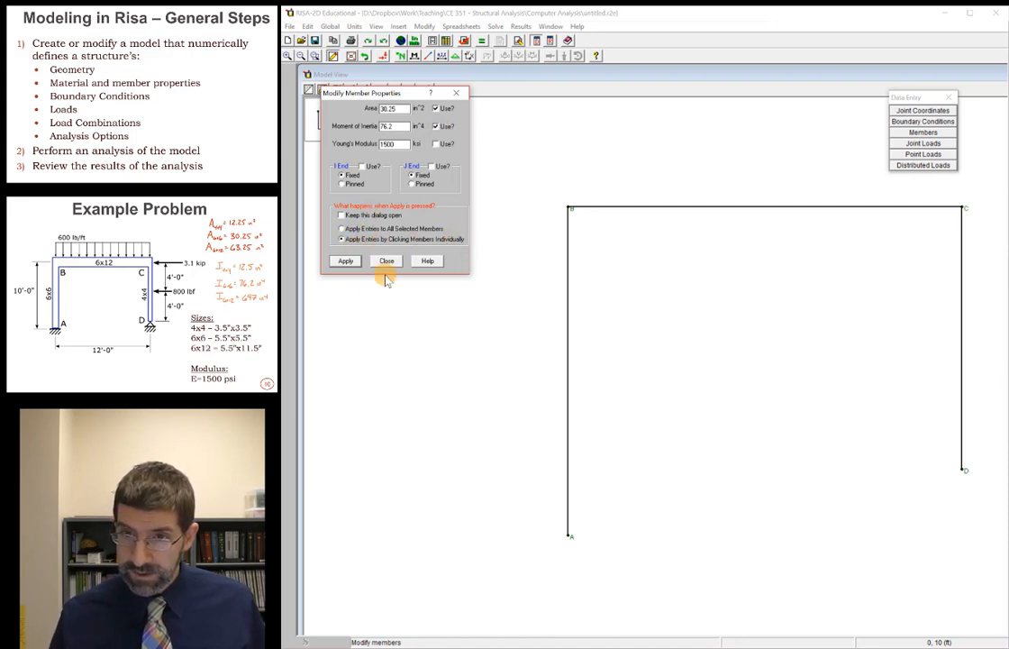
click(345, 260)
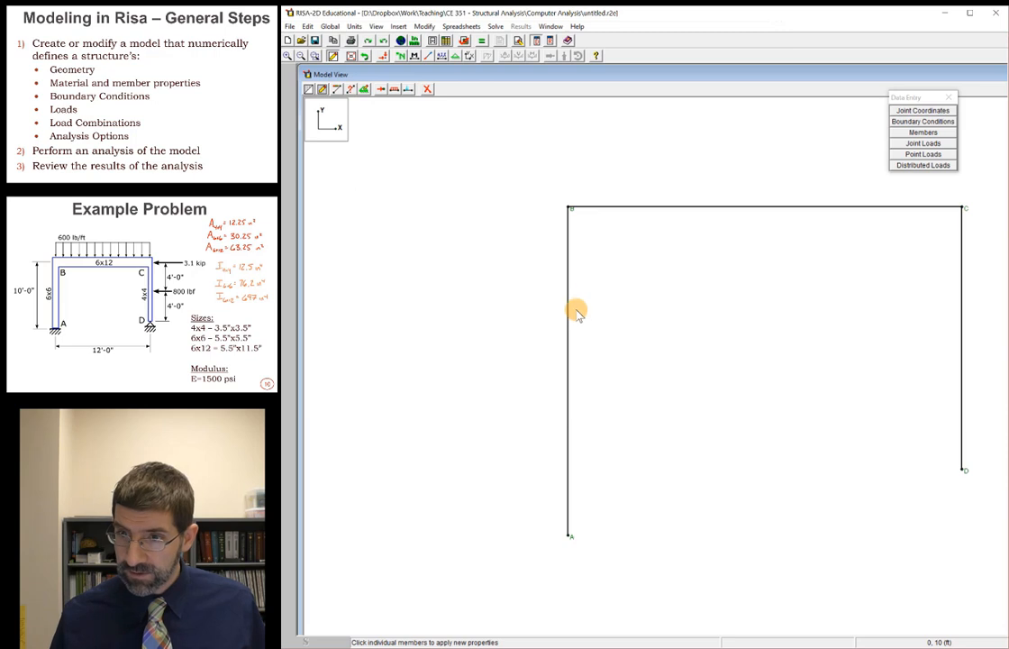
- Review the end joints, areas, inertias and Young's moduli in the members table, and close it
click(924, 133)
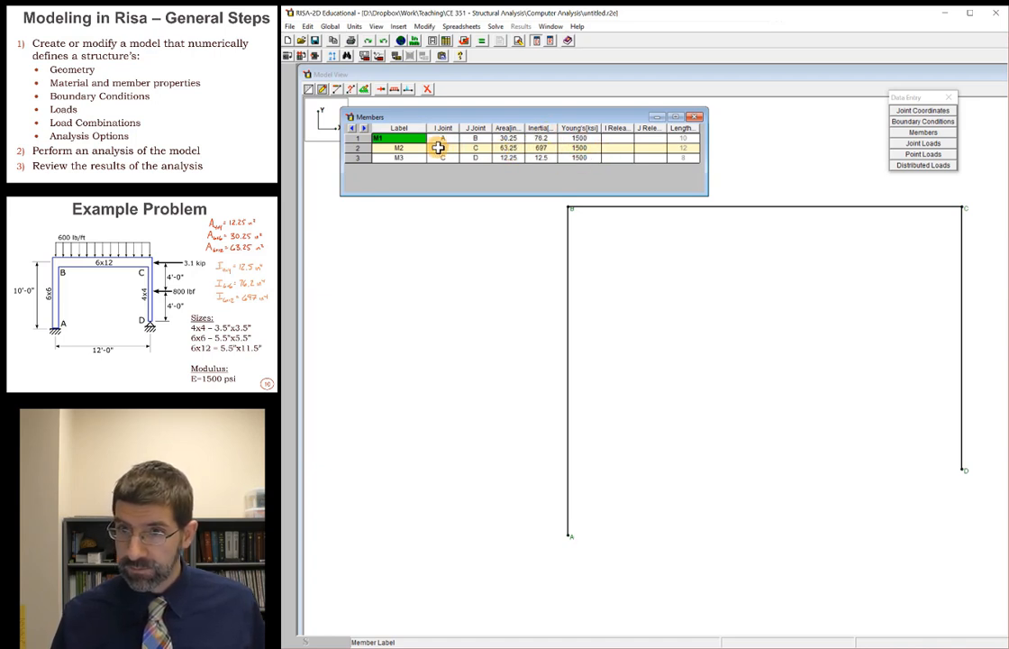
click(504, 137)
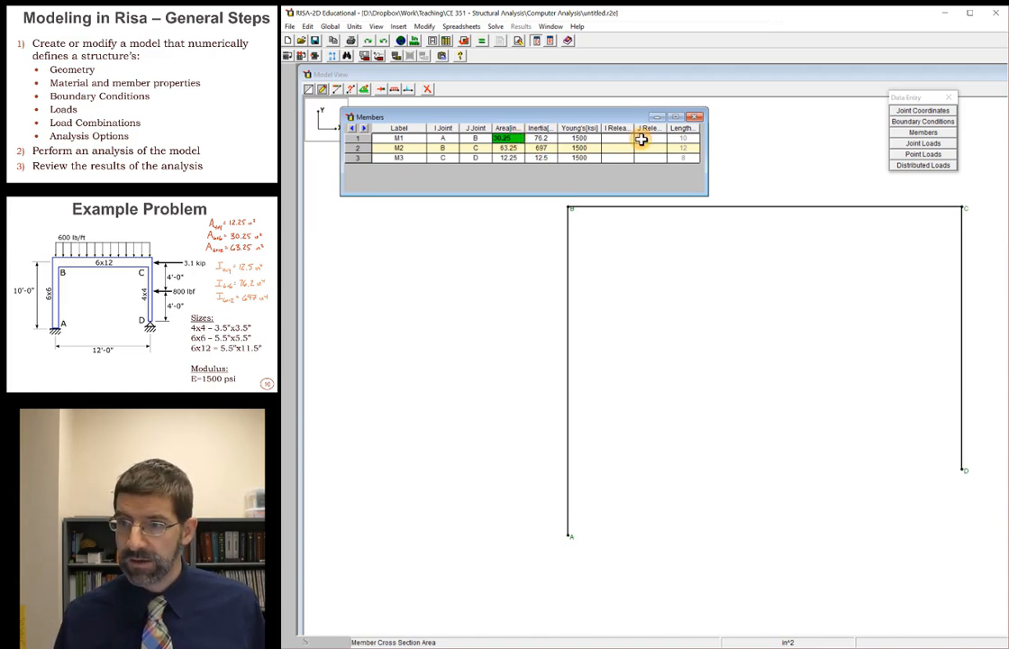
click(694, 117)
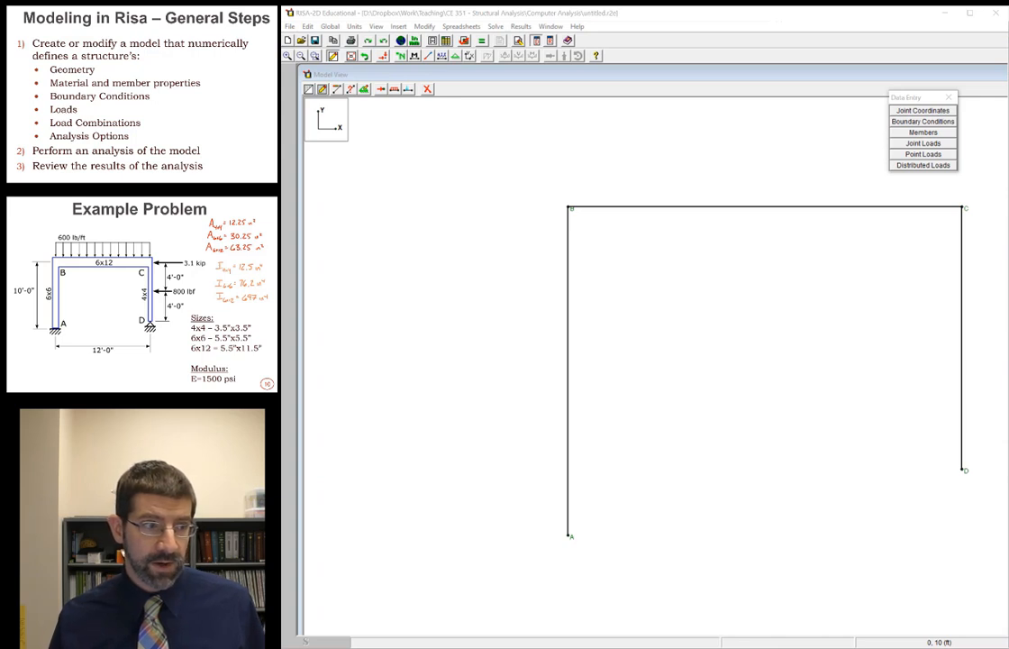
- Assign a fixed boundary condition to joint A at the base of the longer column
click(364, 92)
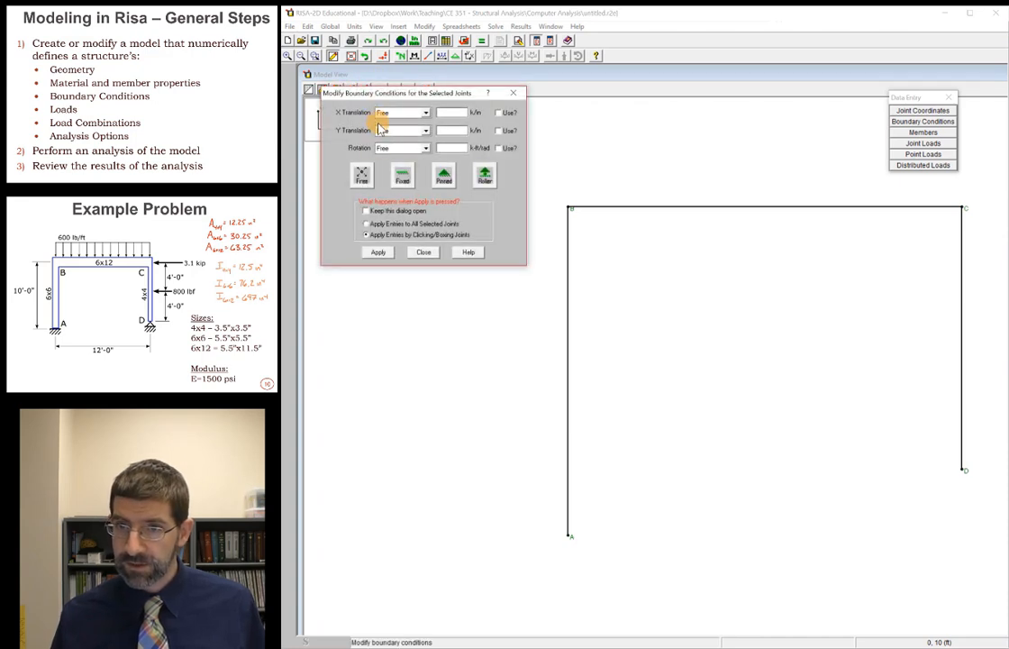
click(403, 179)
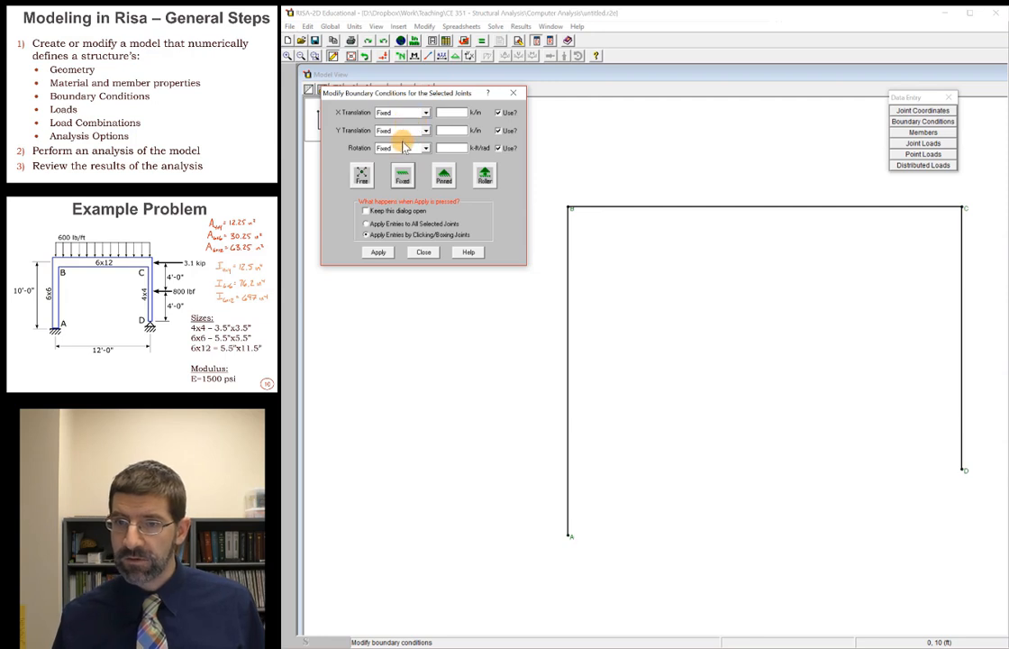
click(378, 252)
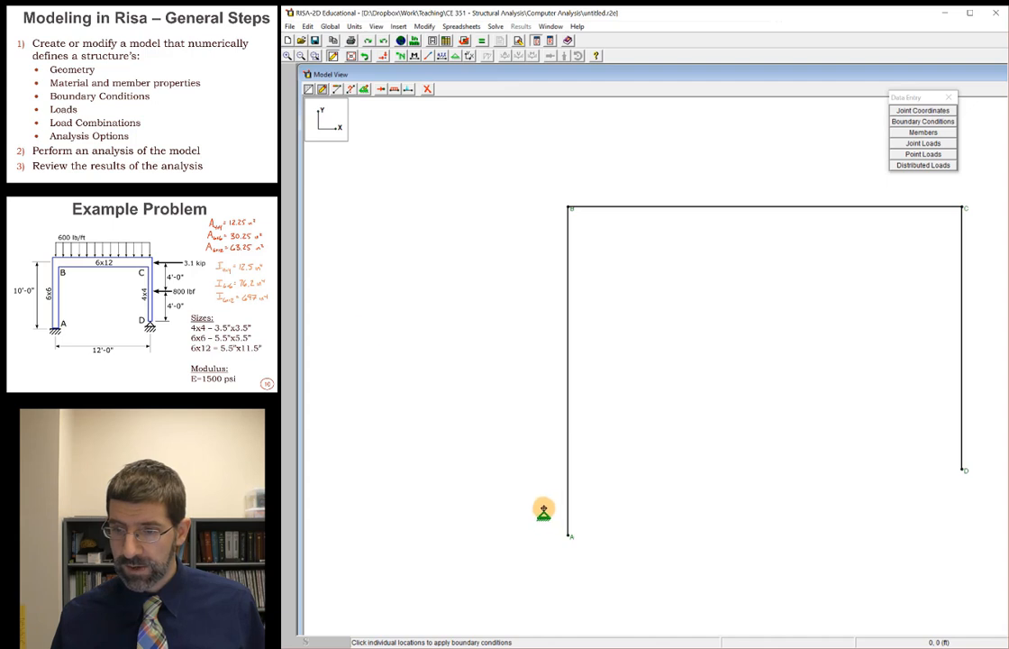
drag(541, 506, 609, 582)
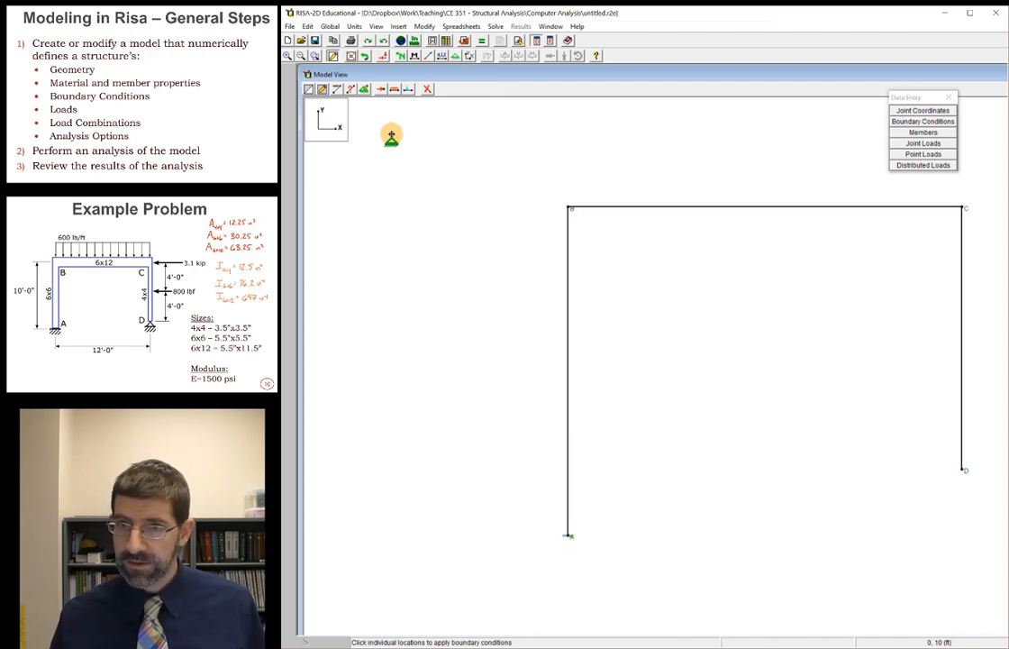
- Assign a pinned boundary condition to joint D at the base of the shorter column
click(365, 93)
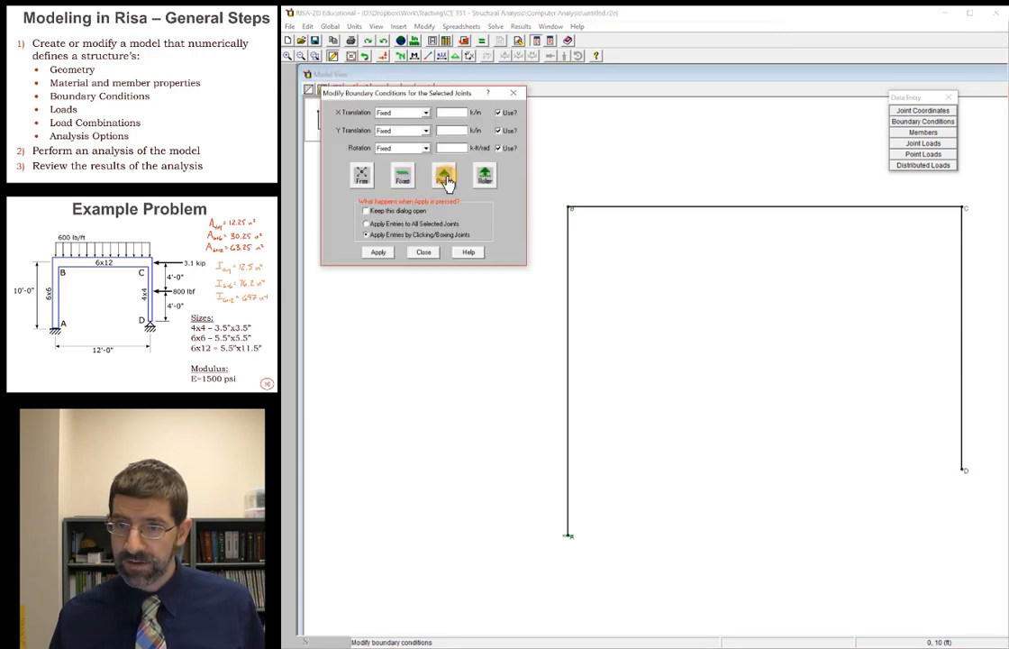
click(446, 178)
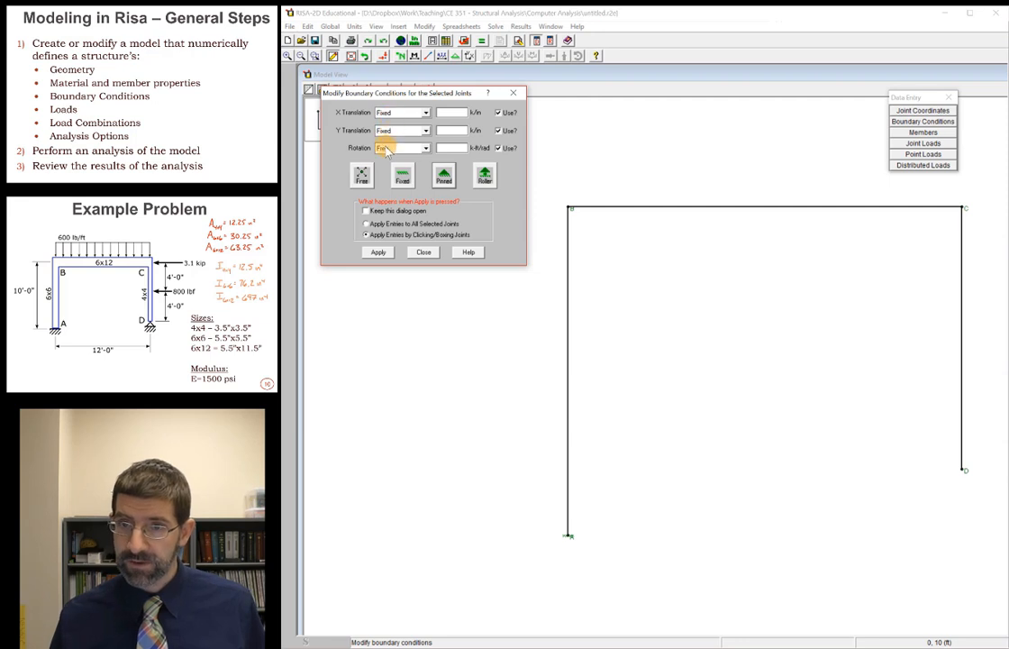
click(376, 251)
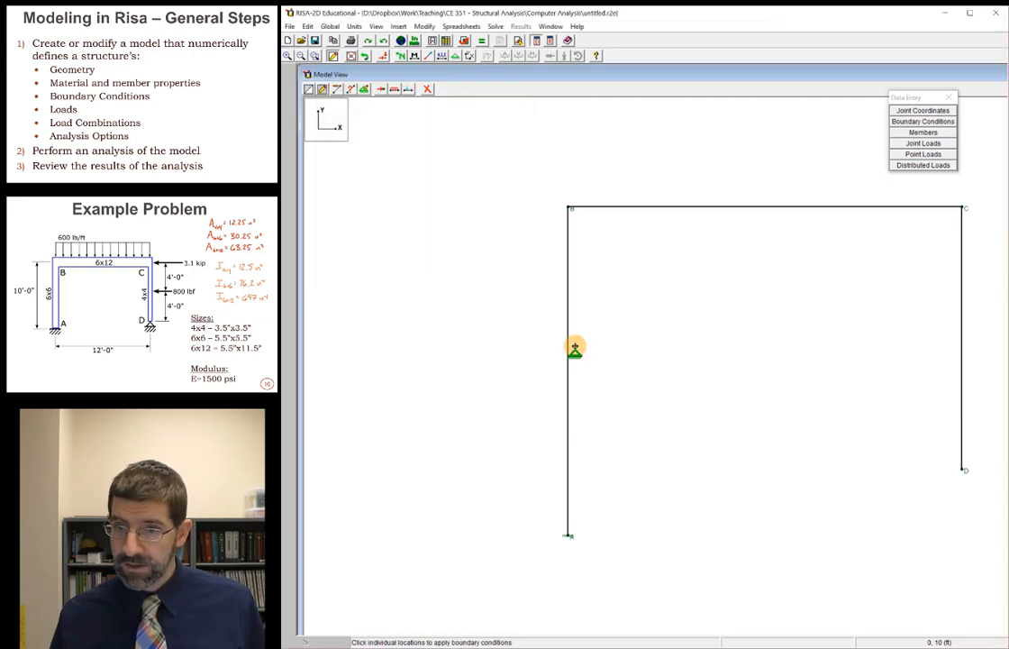
drag(941, 441, 984, 495)
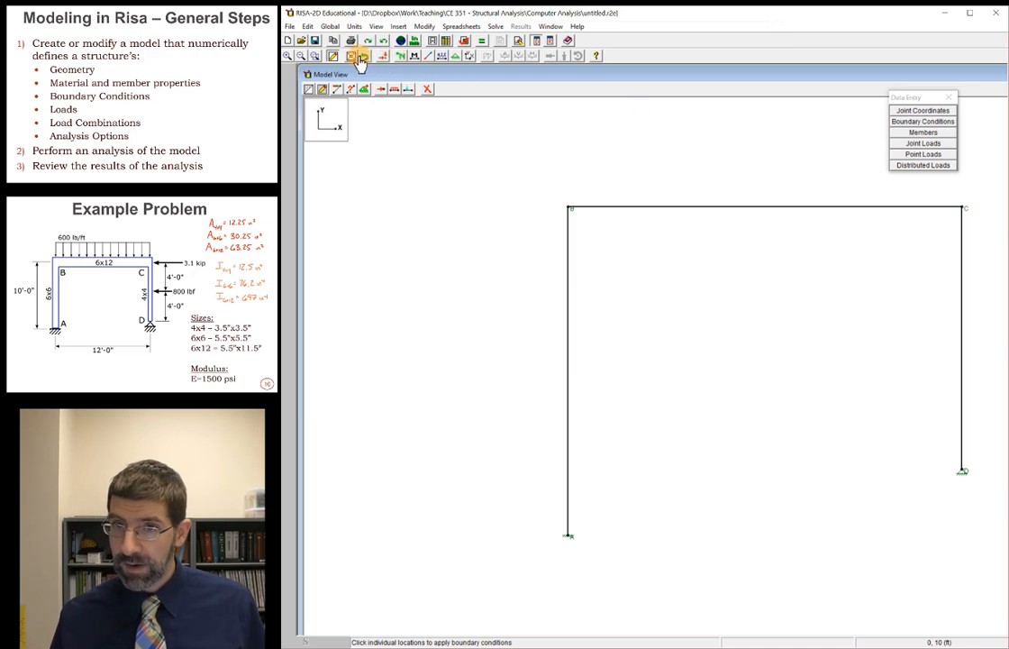
- Zoom the frame out and reposition and narrow the model view window so its full width fits on screen
click(312, 60)
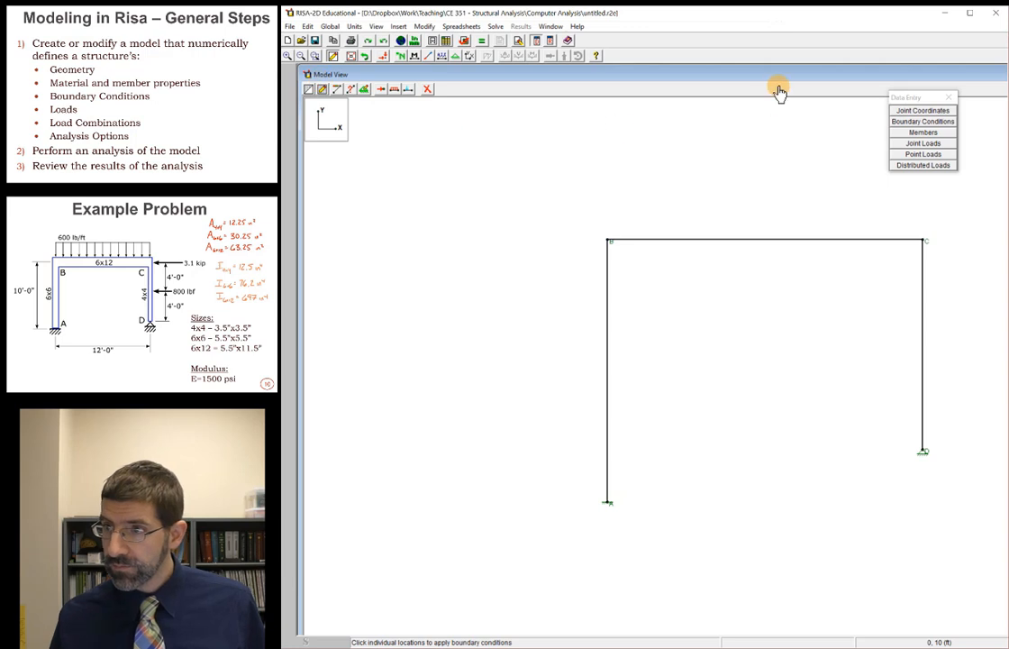
drag(788, 82, 504, 79)
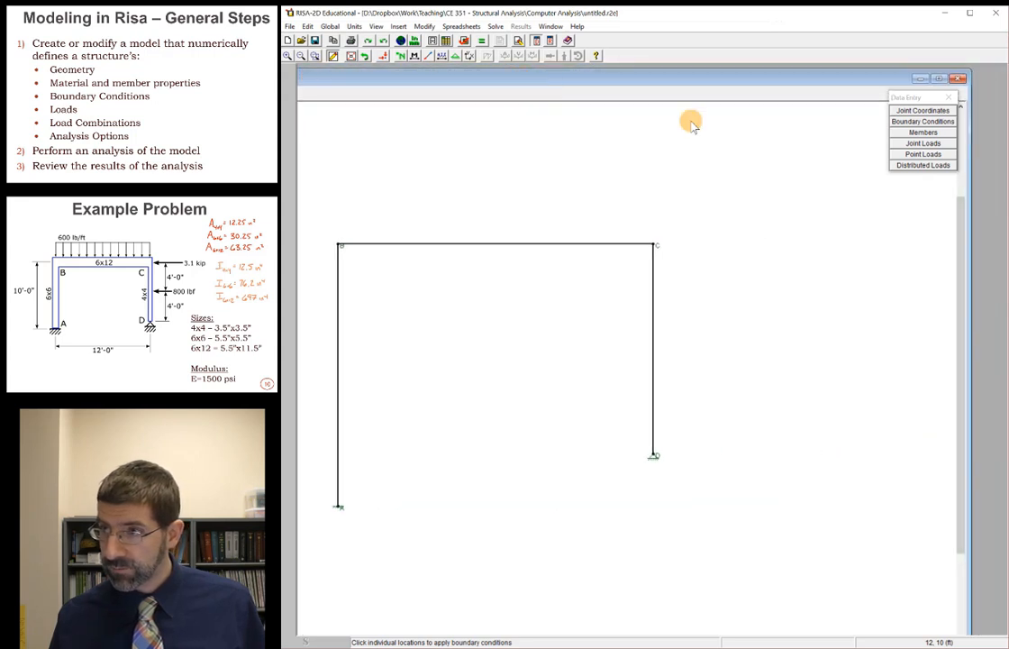
drag(970, 237, 687, 231)
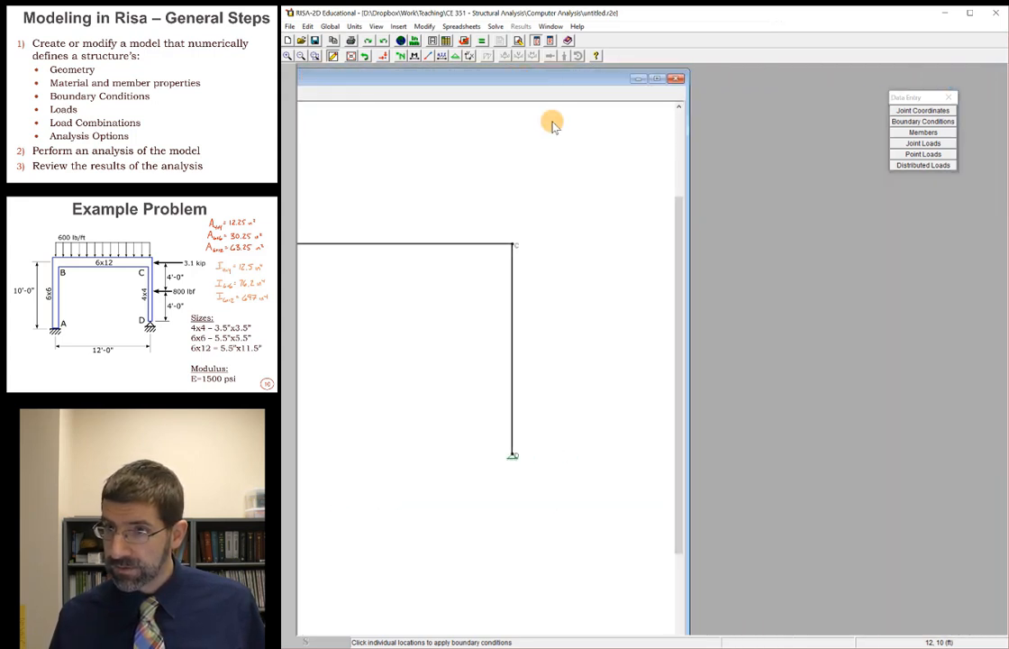
drag(533, 79, 804, 74)
drag(962, 248, 998, 243)
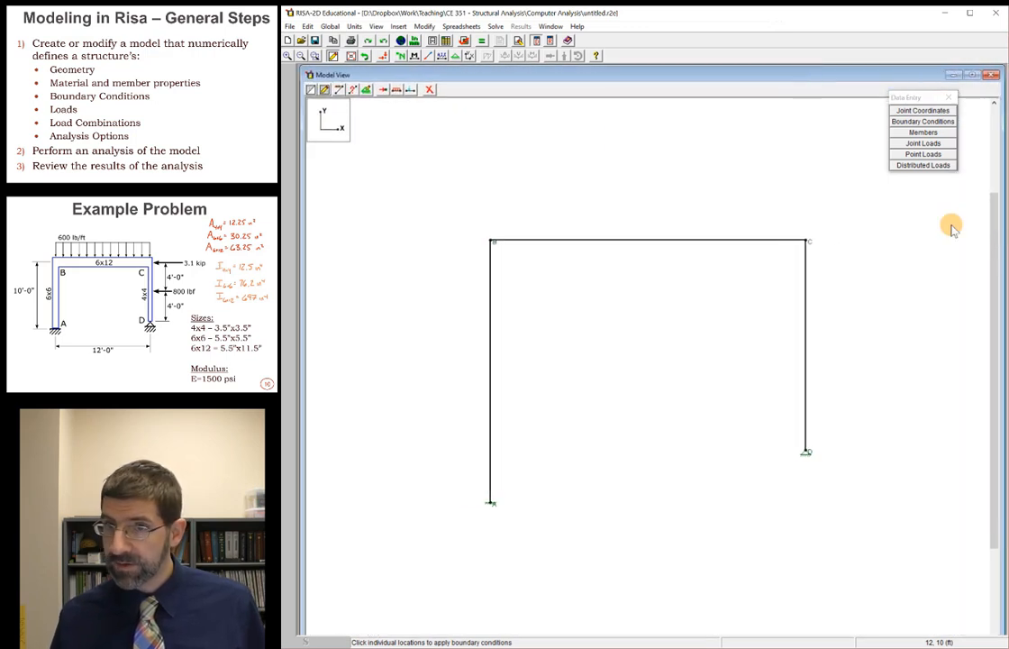
- Apply a uniform distributed load of -0.6 k/ft in the Y direction over the full length of beam B-C
click(398, 92)
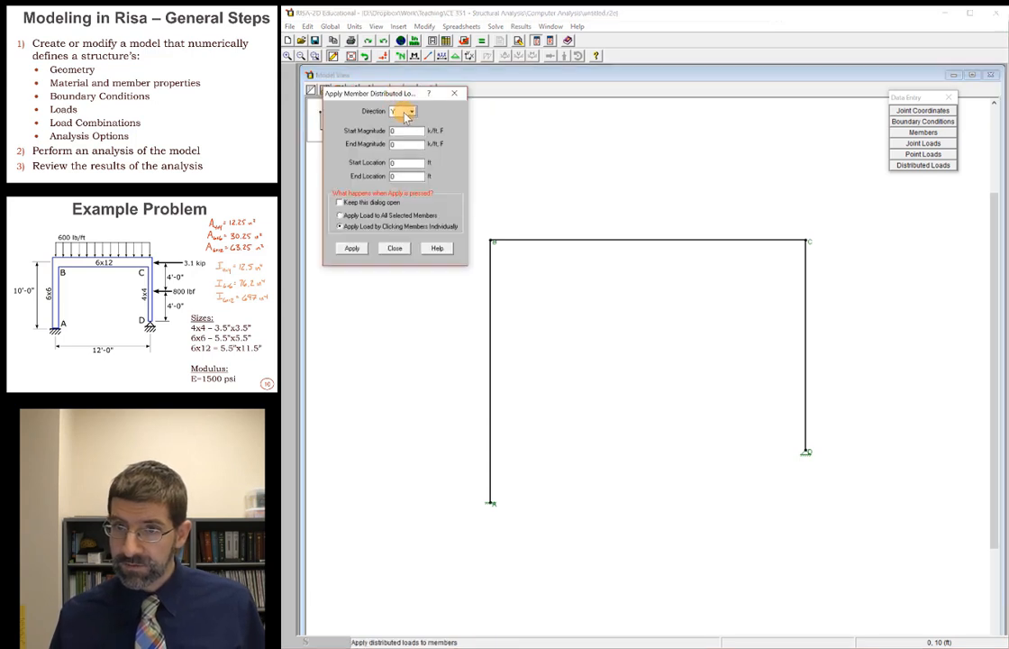
click(412, 111)
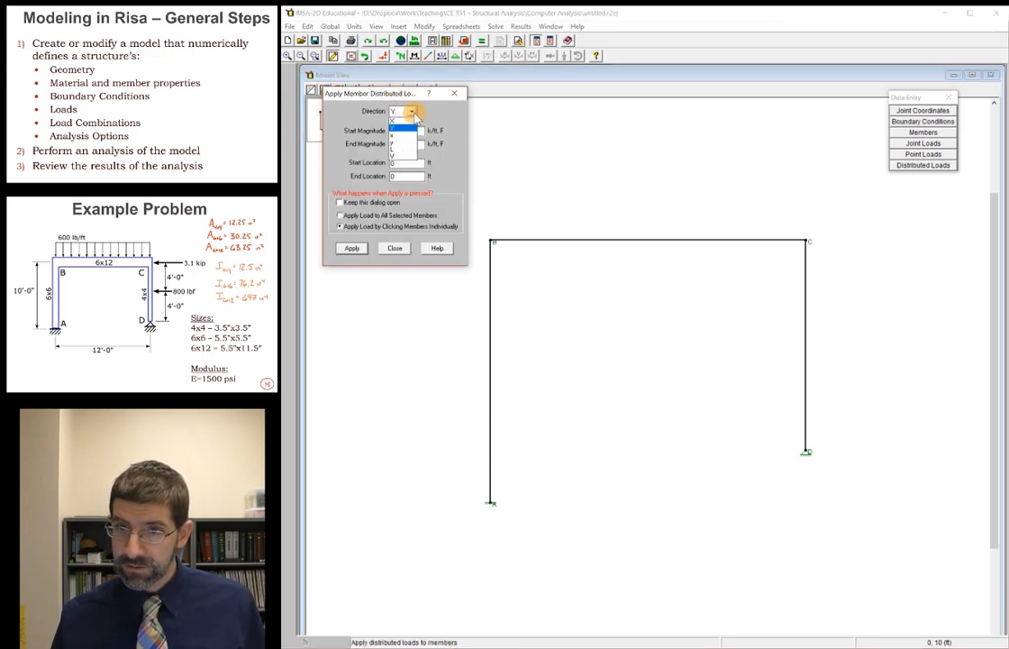
click(401, 128)
click(412, 111)
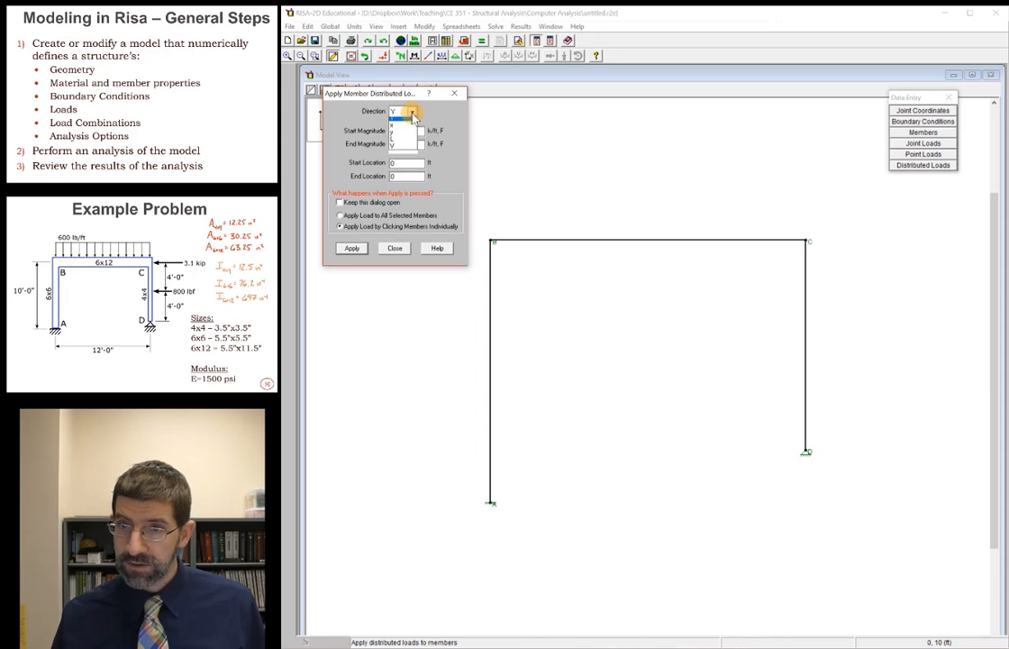
click(401, 128)
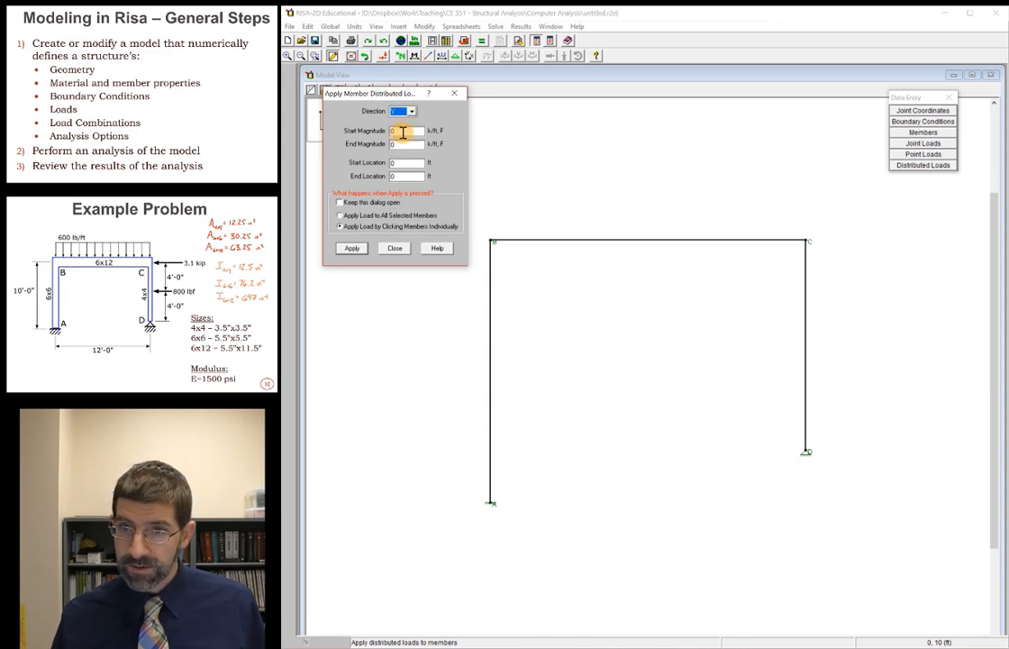
click(401, 131)
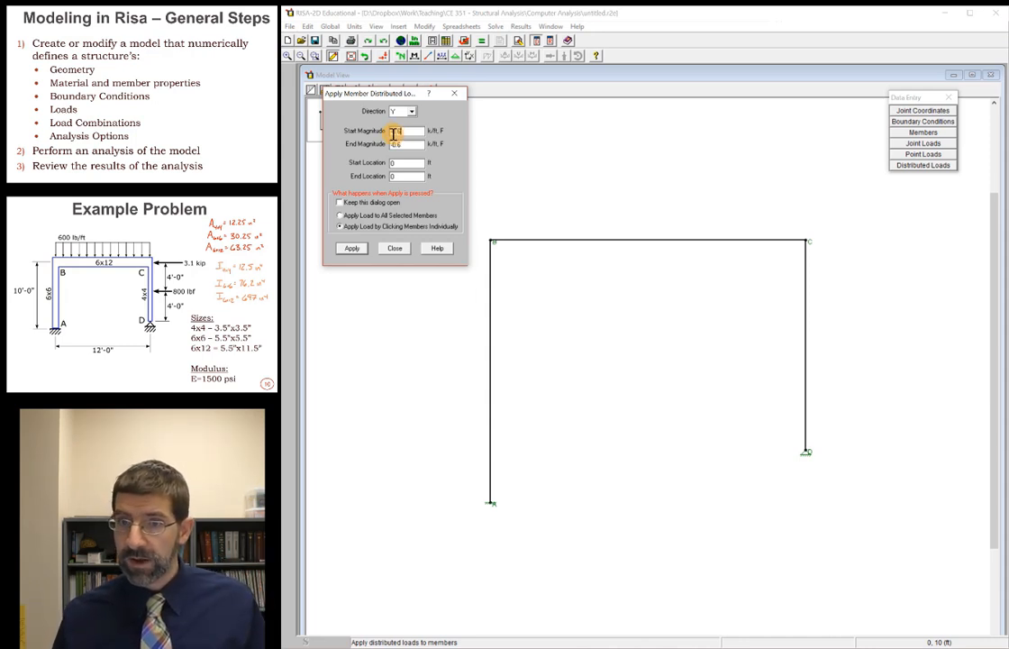
drag(367, 93, 446, 110)
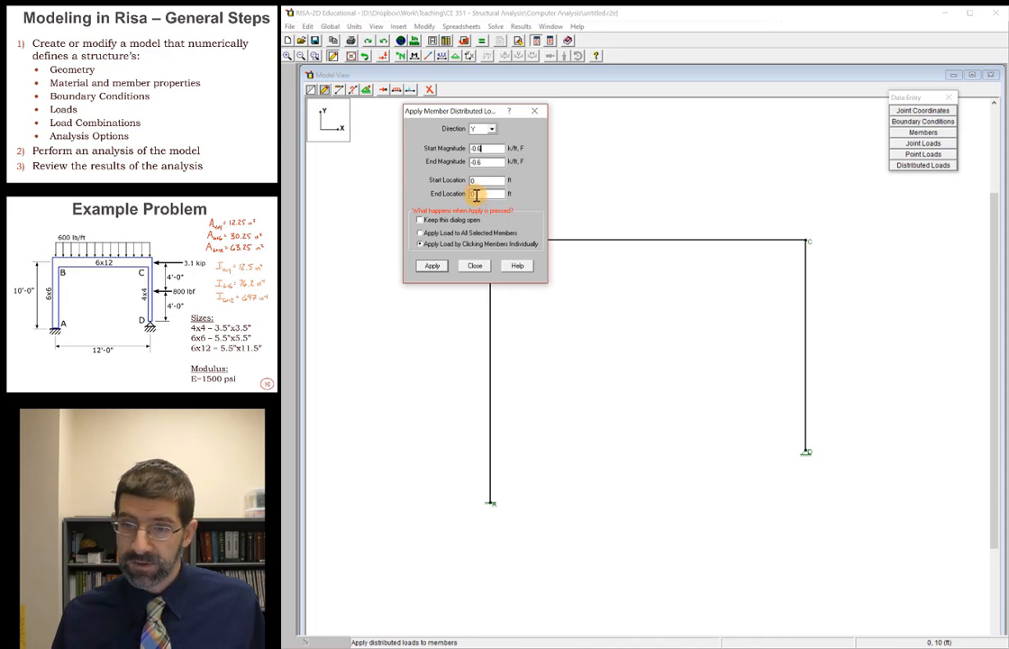
click(433, 267)
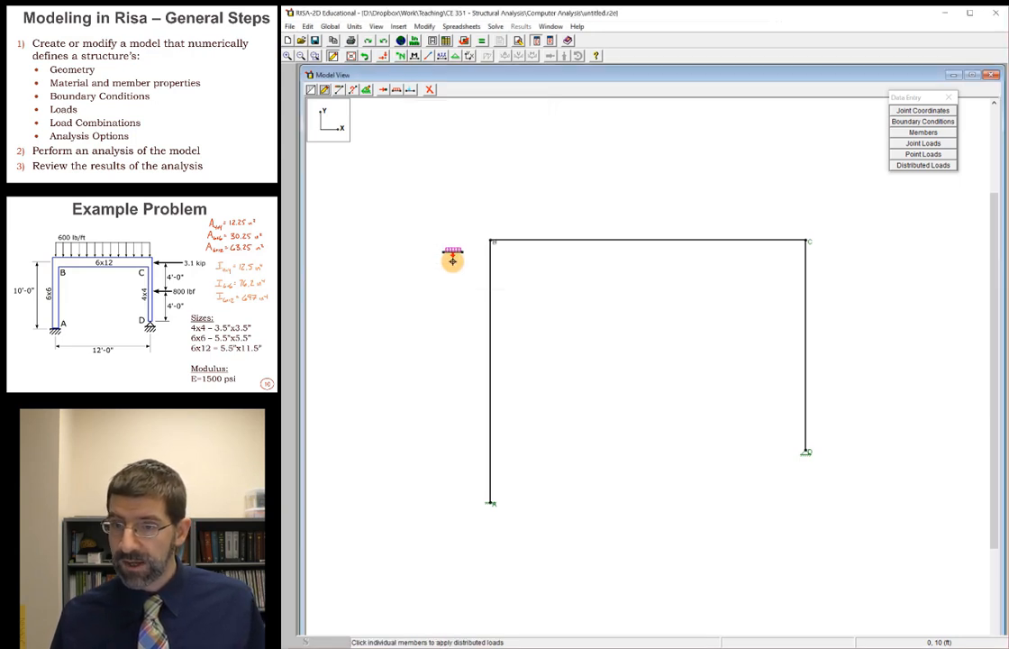
click(553, 237)
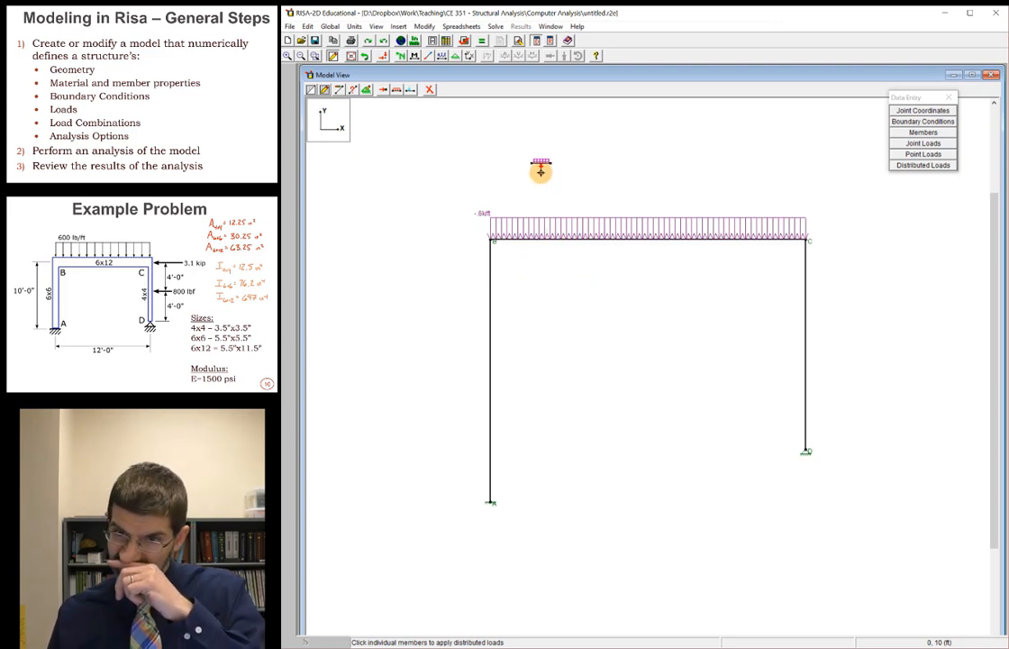
- Apply a joint load of -3.1 k in the X direction at joint C
click(383, 91)
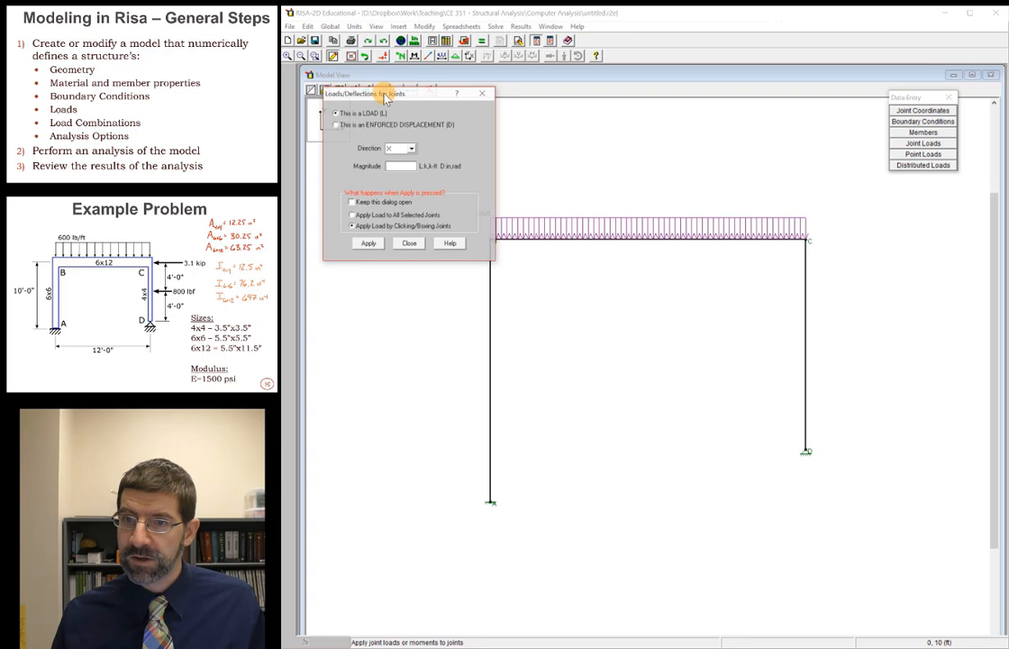
click(411, 149)
click(402, 158)
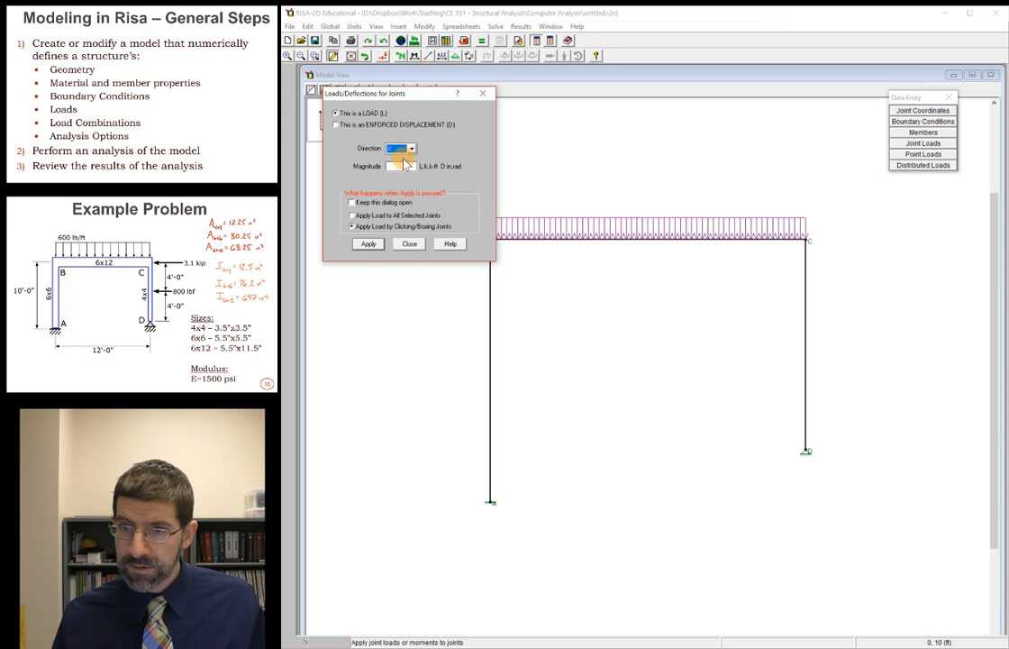
click(393, 168)
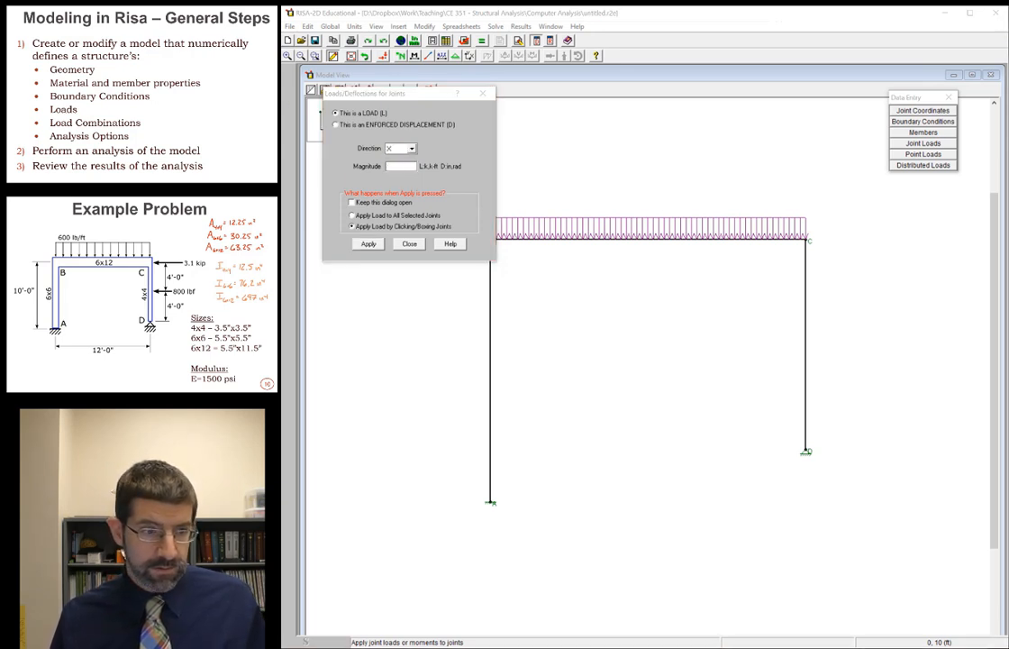
click(401, 168)
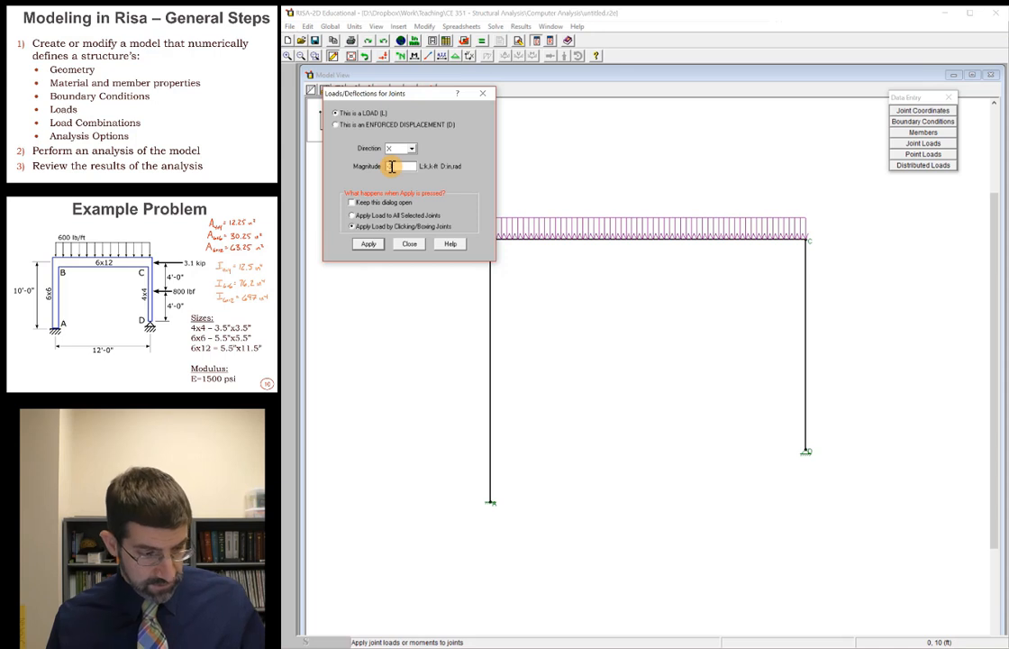
click(368, 243)
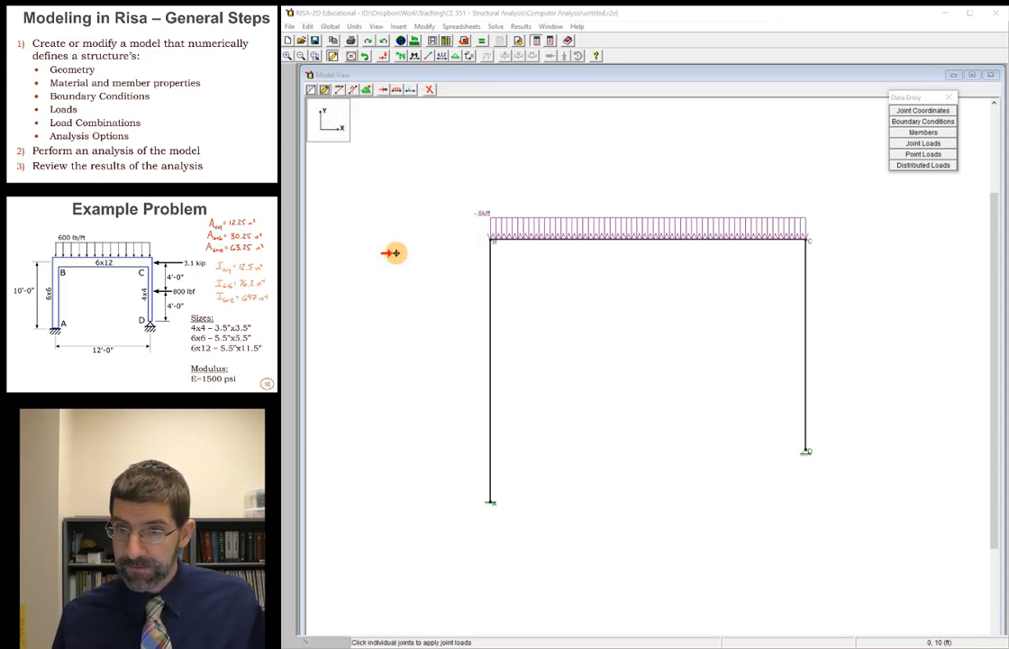
drag(789, 205, 827, 263)
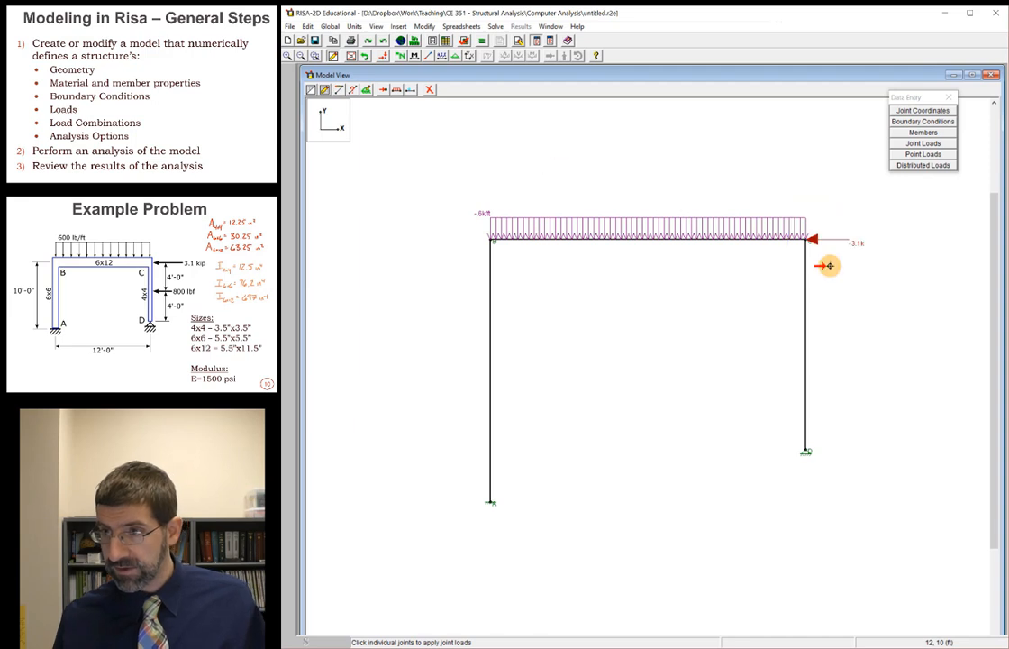
- Apply a member point load of -0.8 k in the global X direction on column C-D at location 4 ft
click(410, 92)
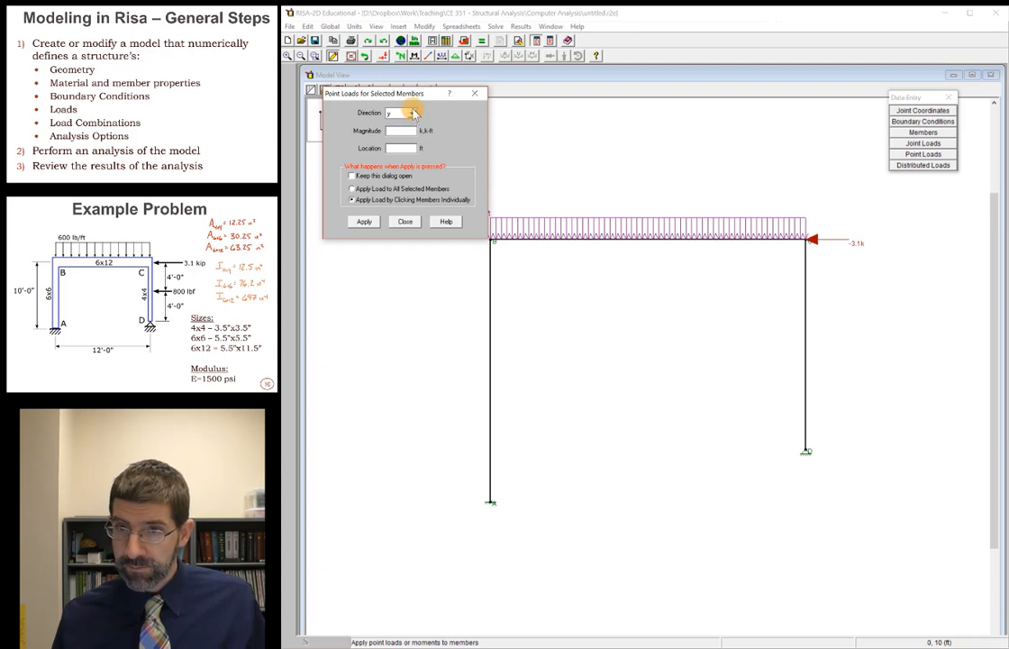
drag(419, 103, 416, 172)
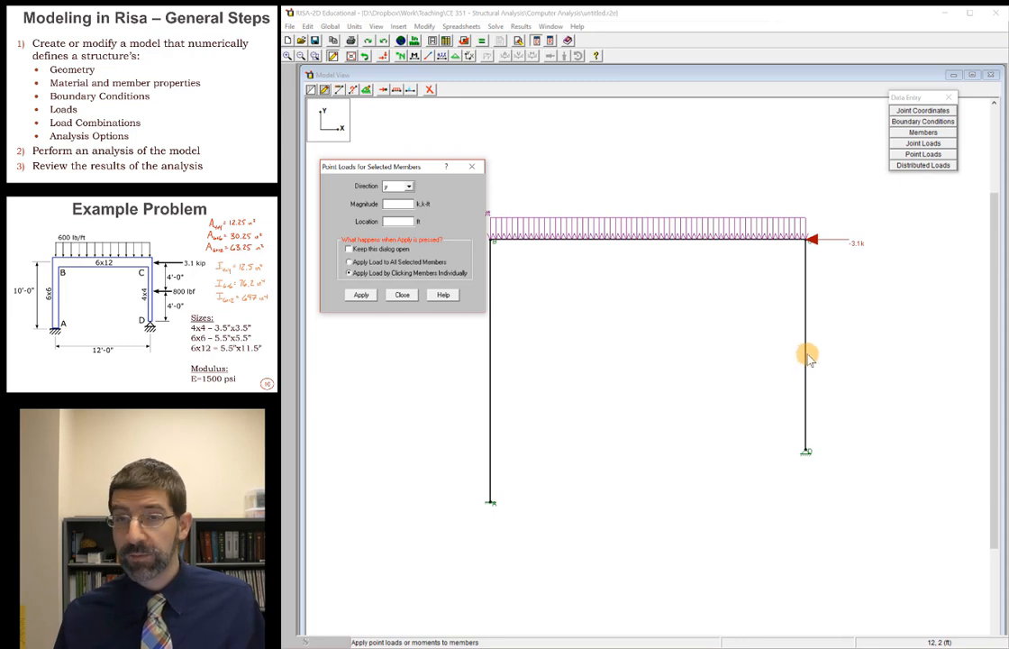
click(409, 186)
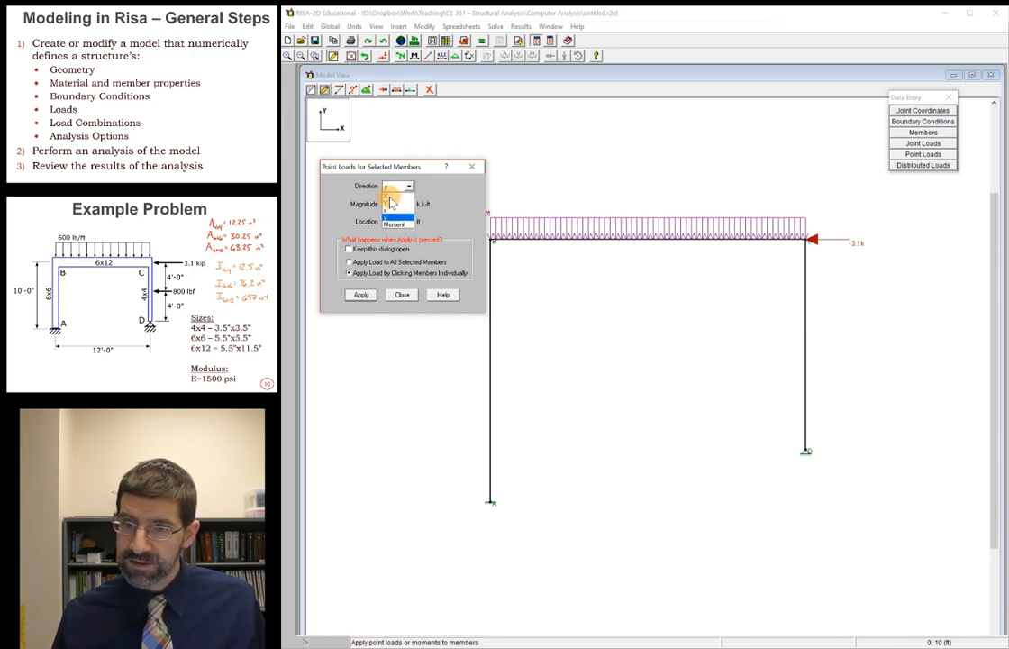
click(390, 202)
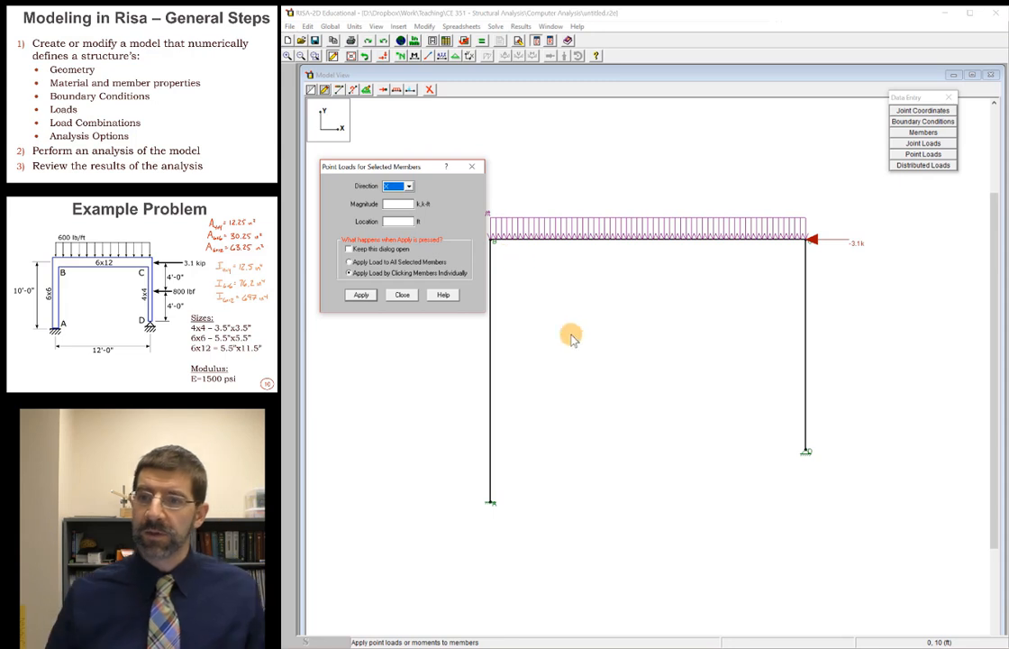
click(806, 450)
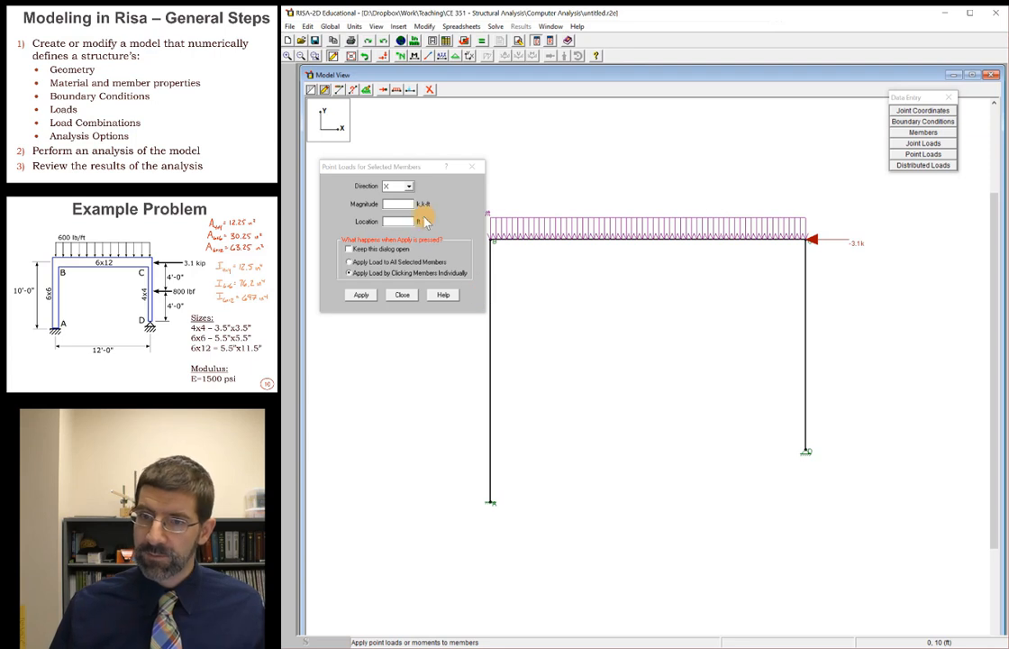
click(391, 205)
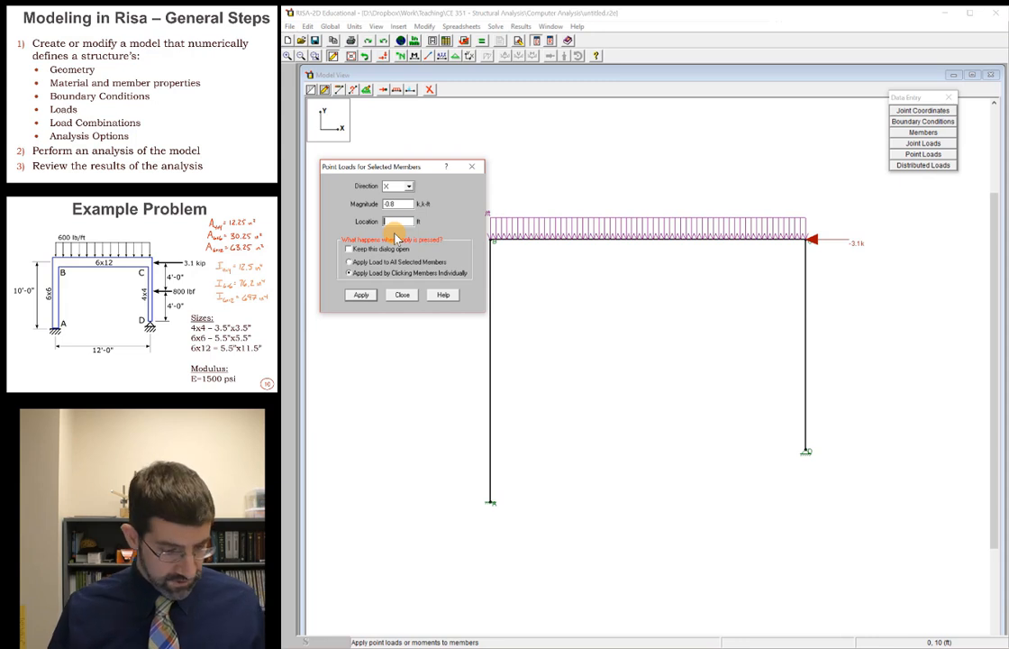
click(361, 295)
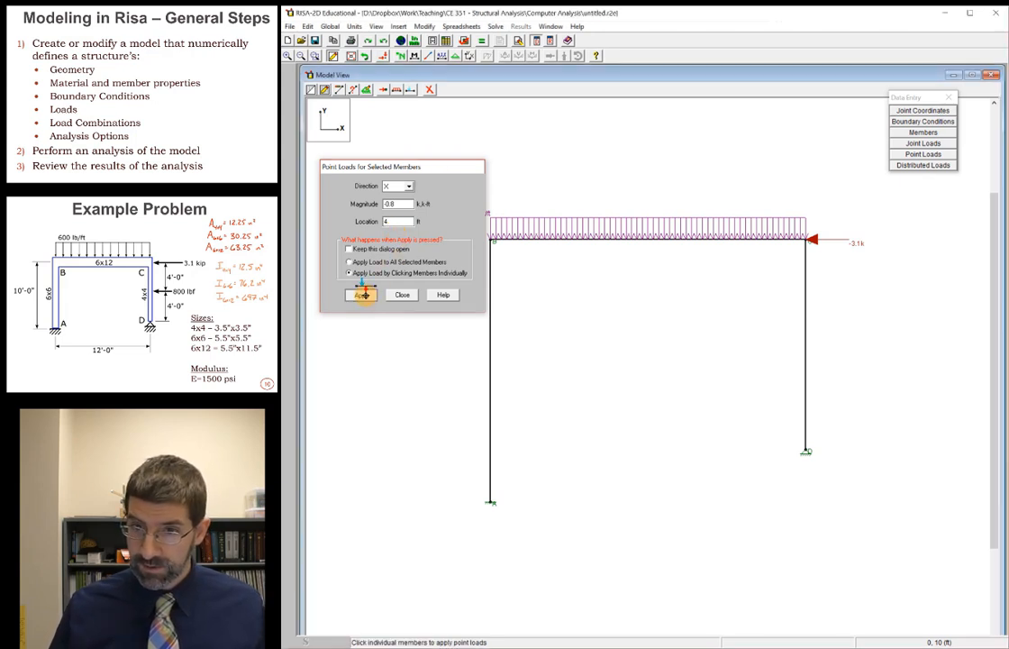
click(806, 352)
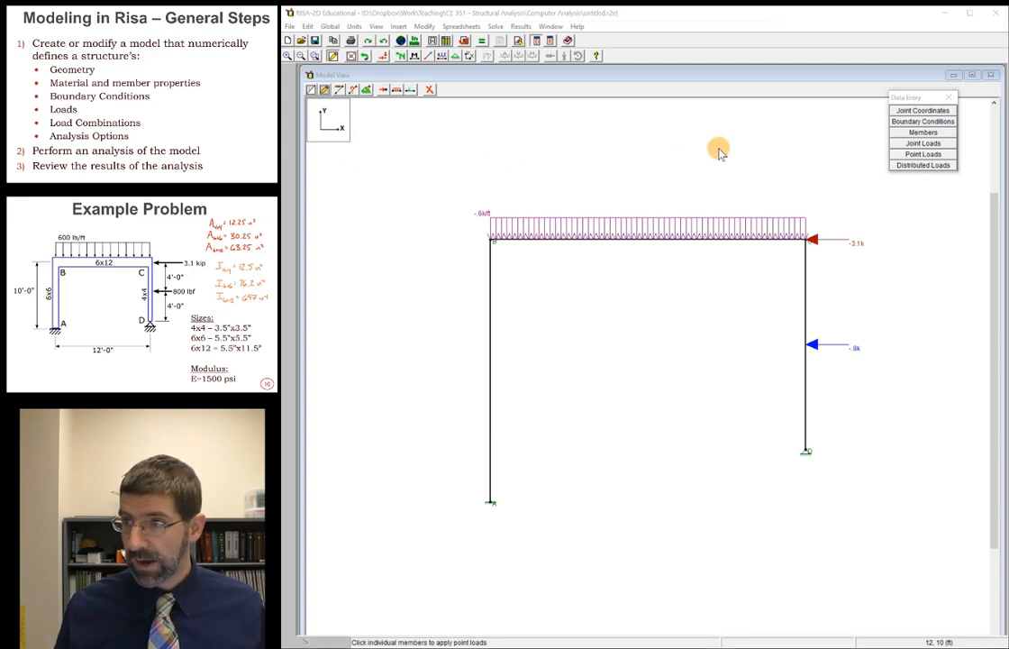
- Solve the frame model and arrange the Data Entry and Results windows clear of each other beside the frame
drag(928, 98, 939, 119)
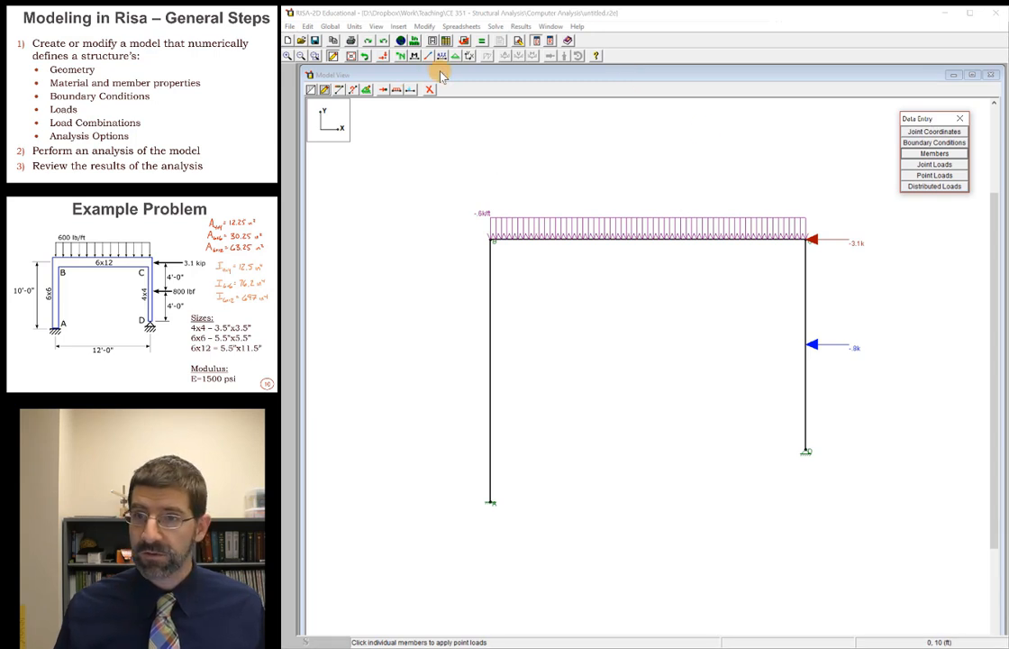
click(483, 42)
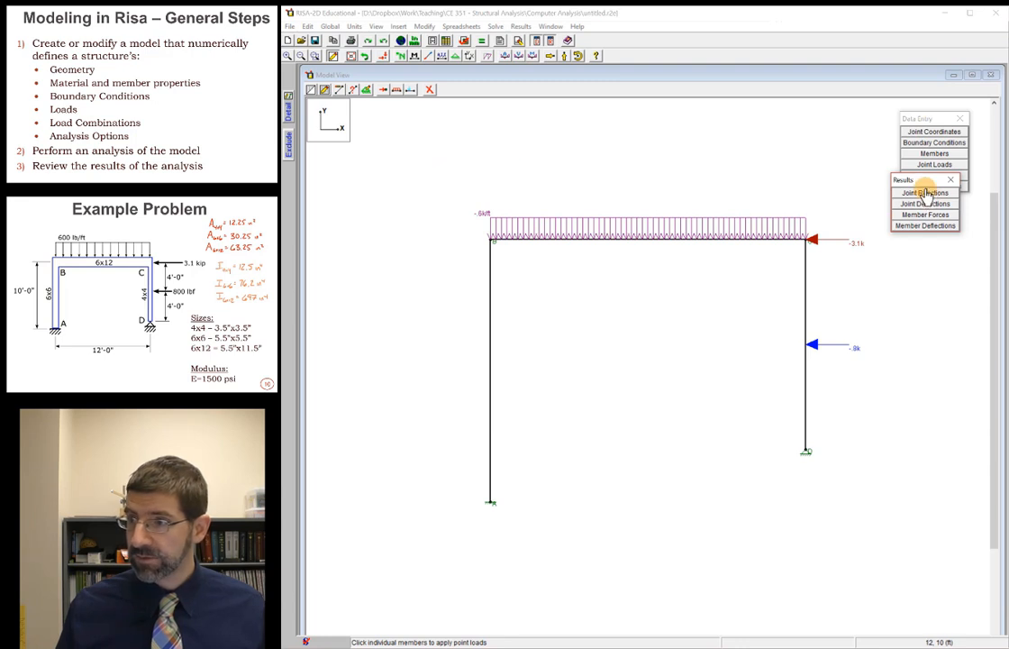
drag(926, 185, 934, 231)
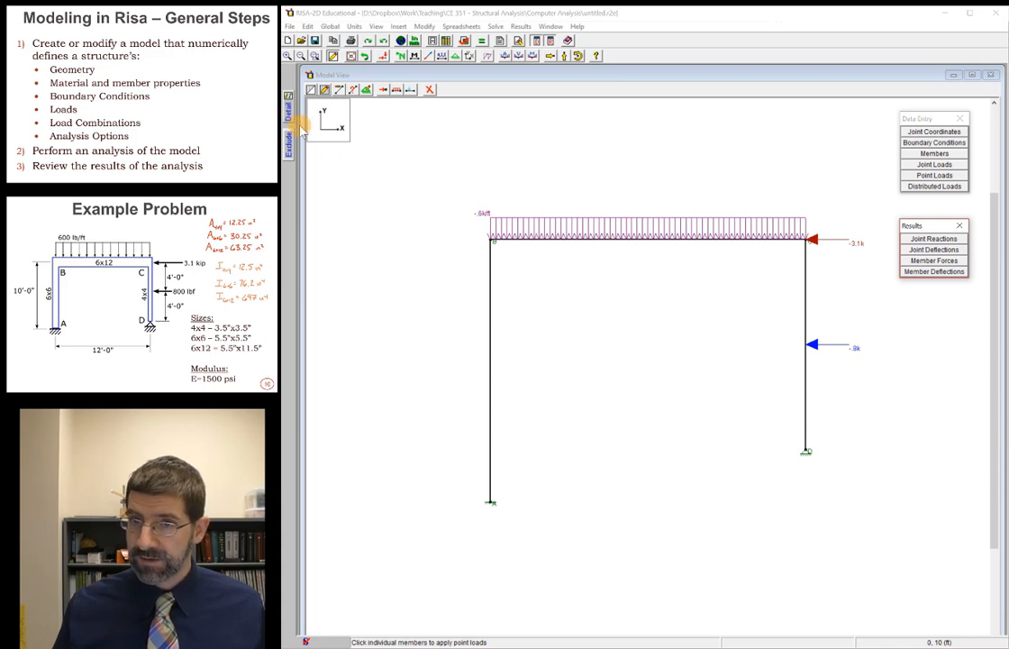
- Check the member labels, I and J ends, and section properties as annotations on the frame, and turn them off again
click(441, 58)
click(441, 57)
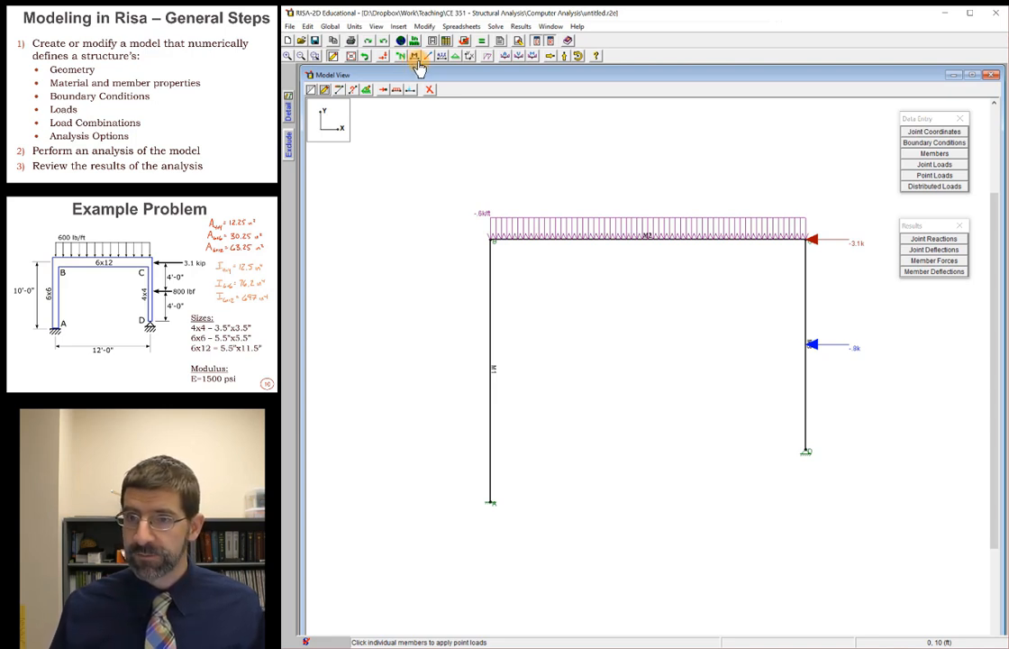
click(429, 58)
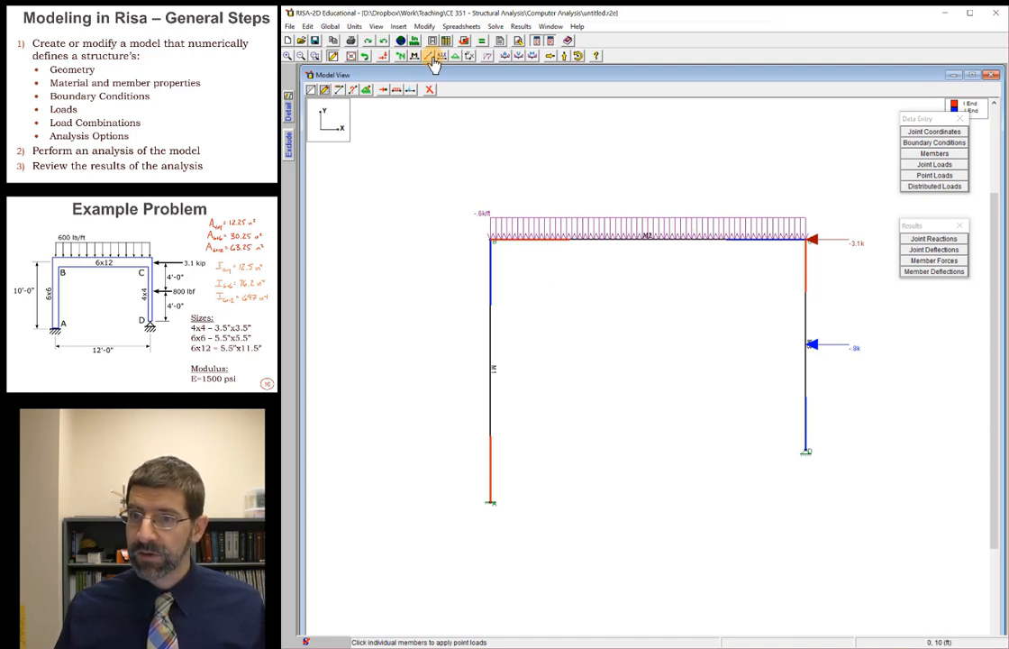
click(430, 58)
click(441, 58)
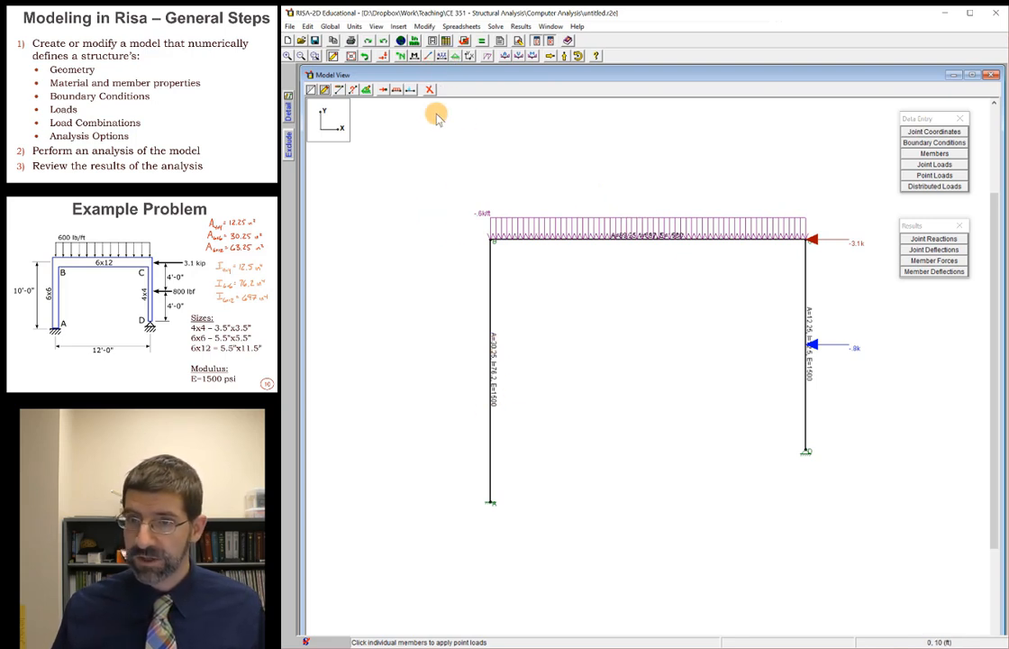
click(441, 58)
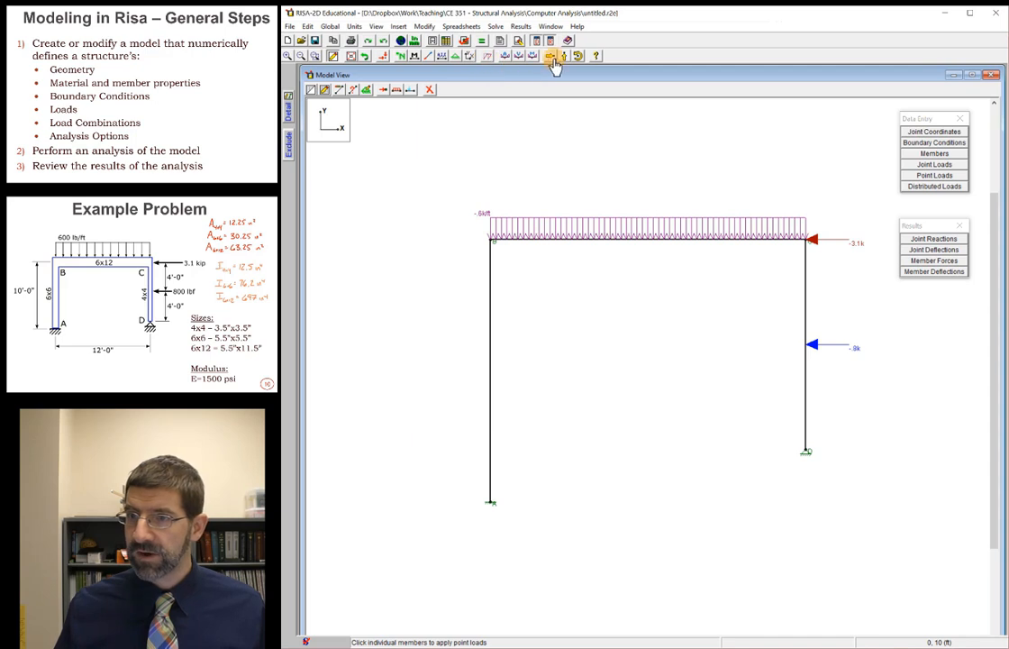
- Display the frame's deflected shape and the axial force diagrams of its members
click(486, 60)
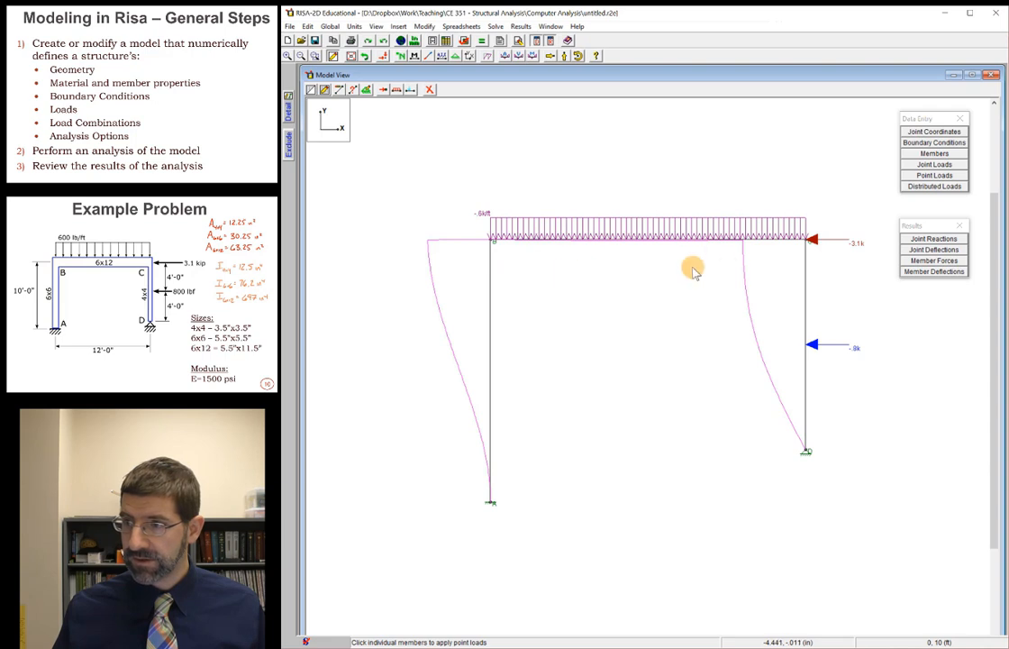
click(504, 57)
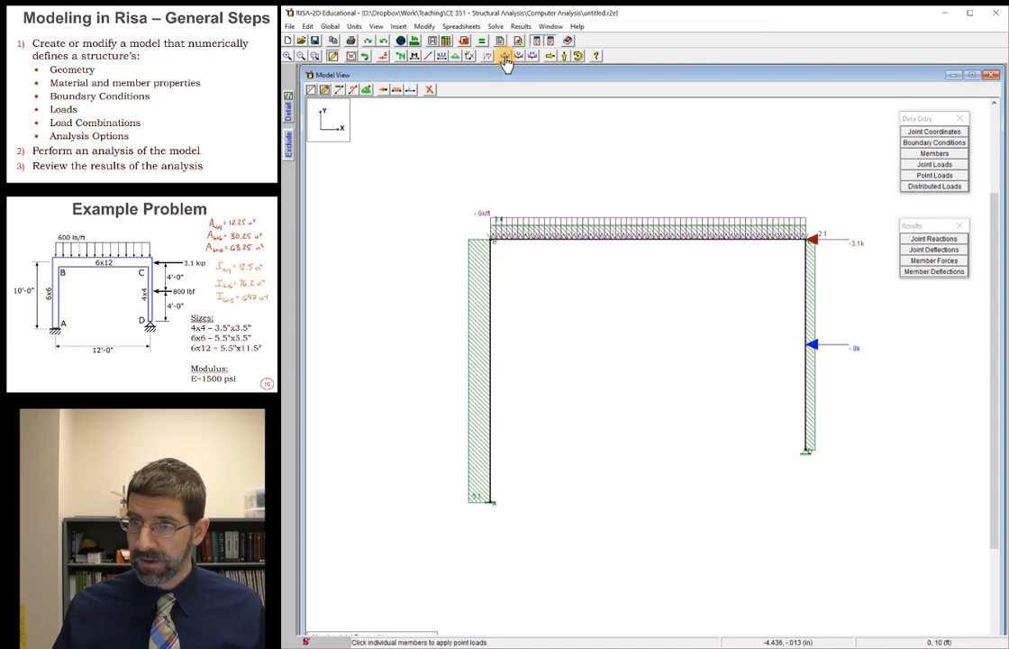
- Hide the axial force diagrams and review the frame's shear diagrams, switching the display from shear to the moment diagrams
click(444, 56)
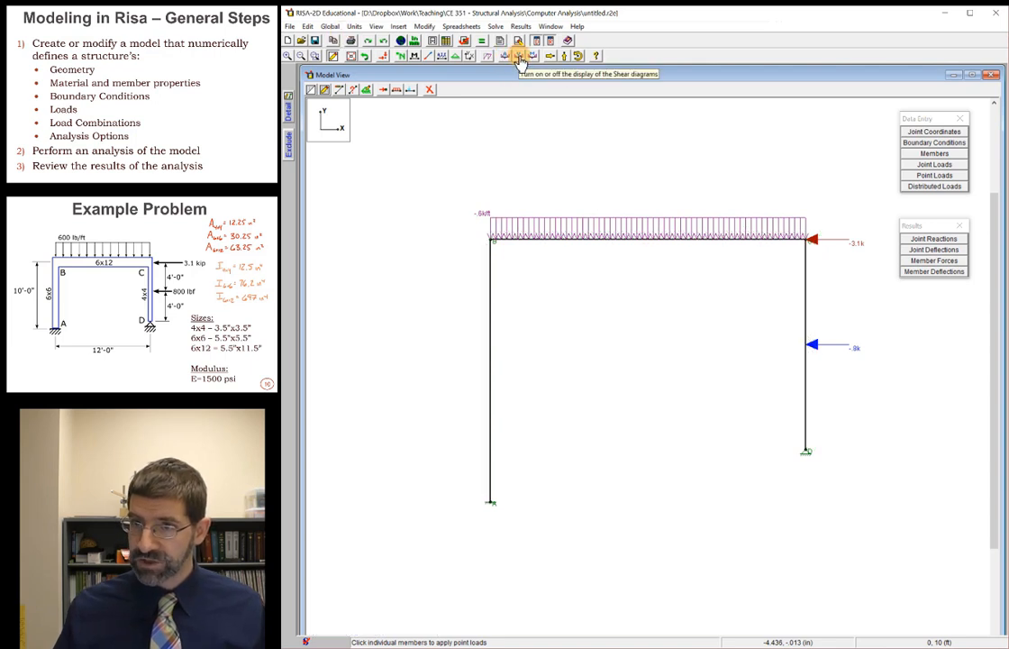
click(519, 56)
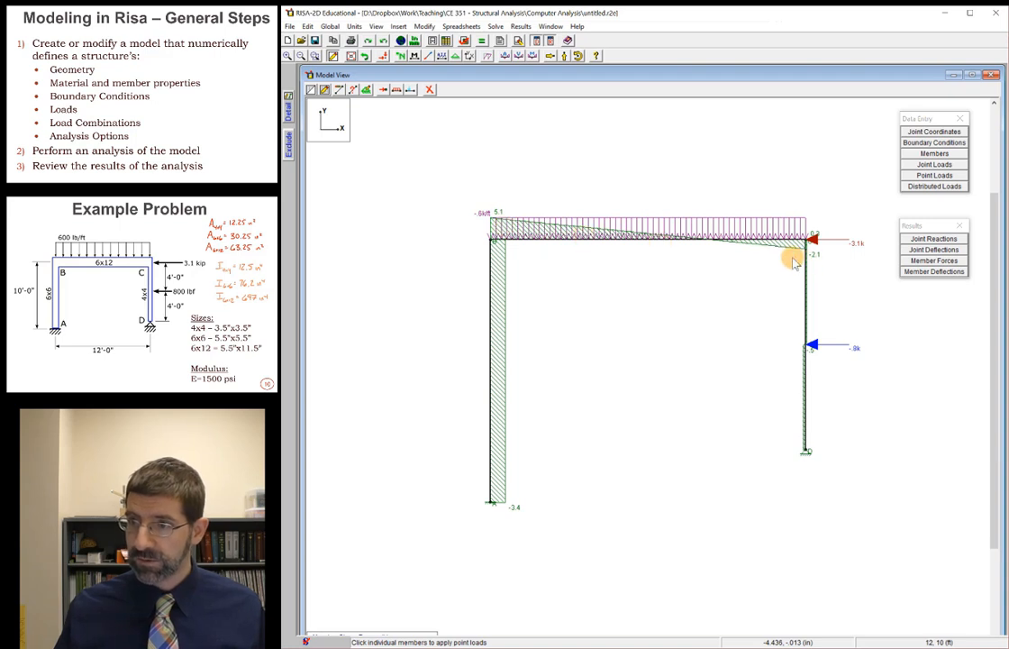
click(532, 57)
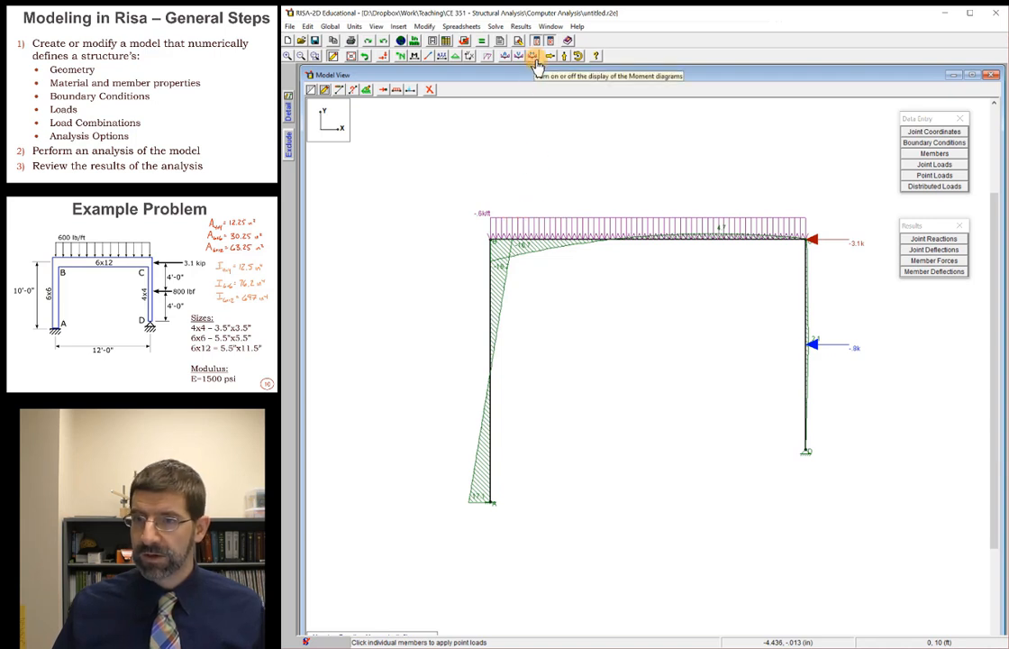
- Compare the deflected shape with the moment diagrams, hide it again, and display the reactions at supports A and D
click(487, 57)
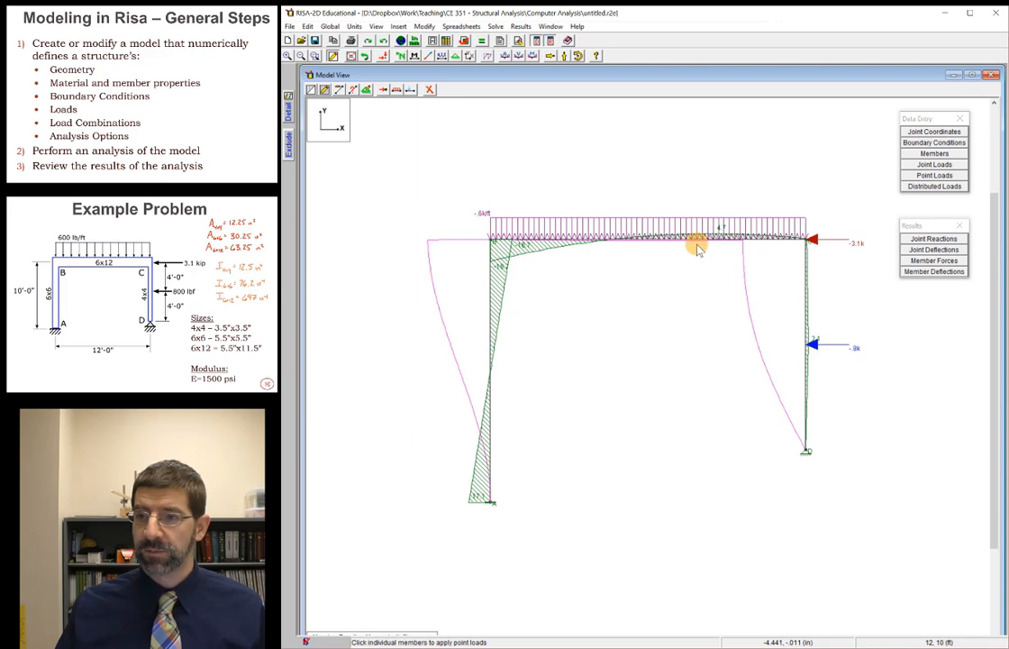
click(488, 56)
click(560, 57)
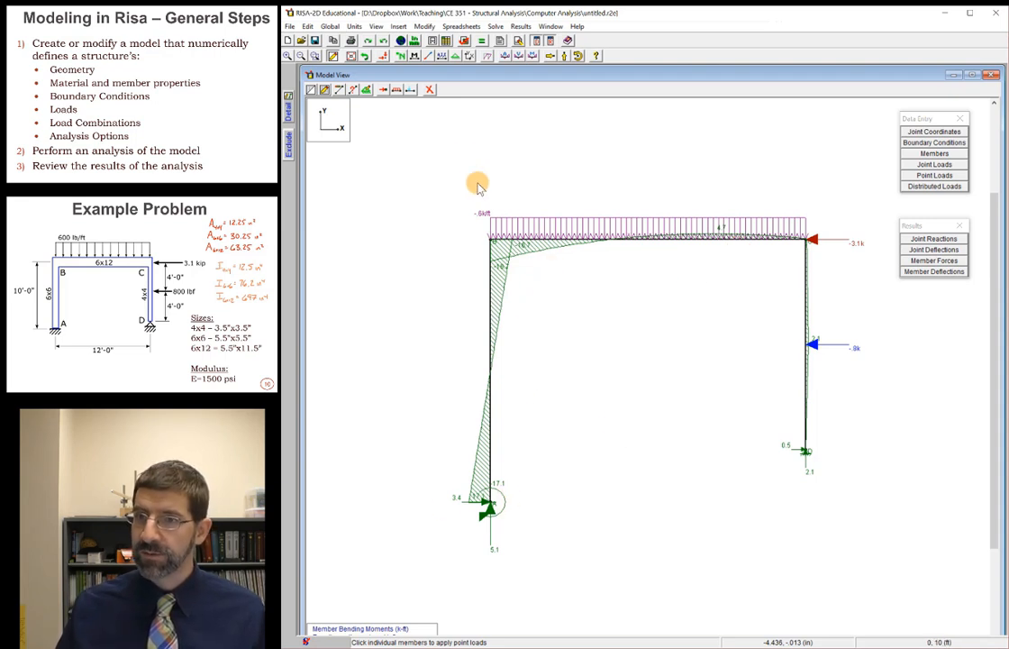
- Bring up the detail report for column A-B and enlarge it to fit its axial, shear, moment and deflection diagrams
click(289, 109)
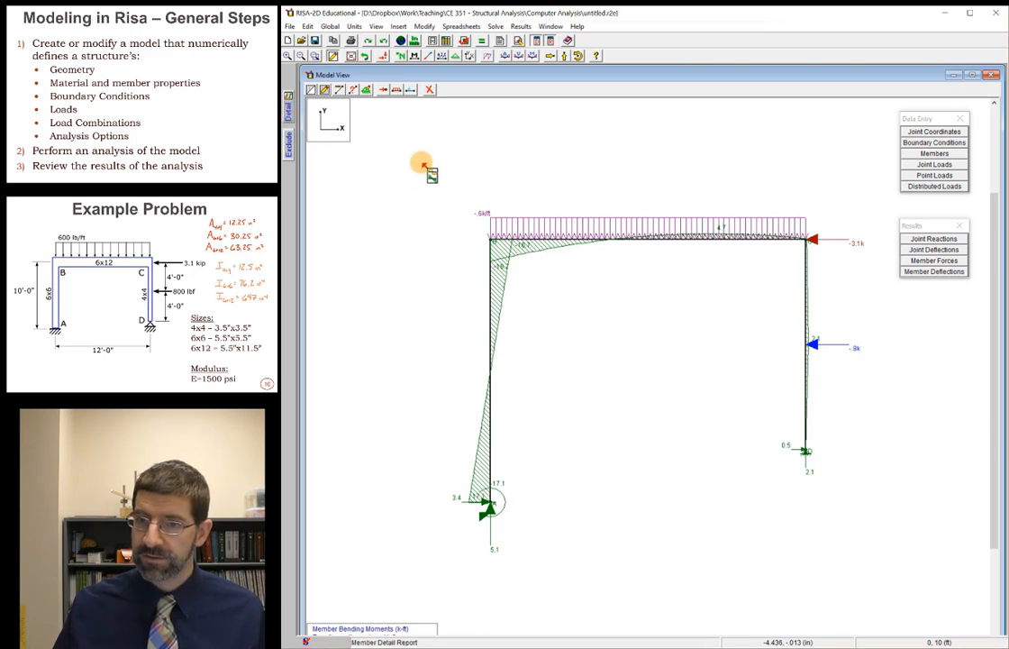
click(489, 270)
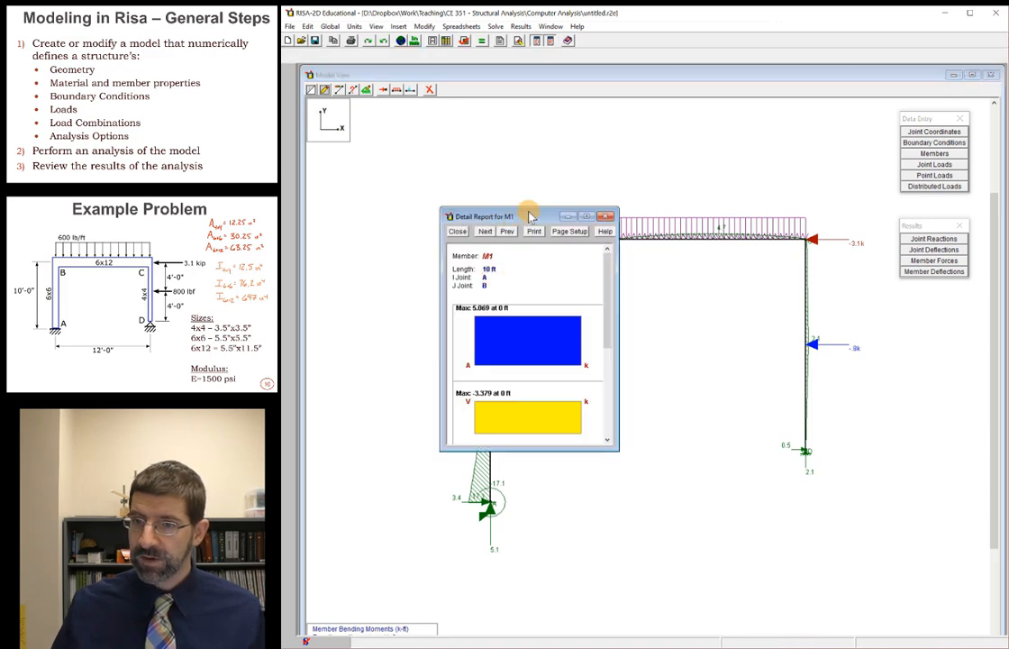
drag(529, 217, 532, 123)
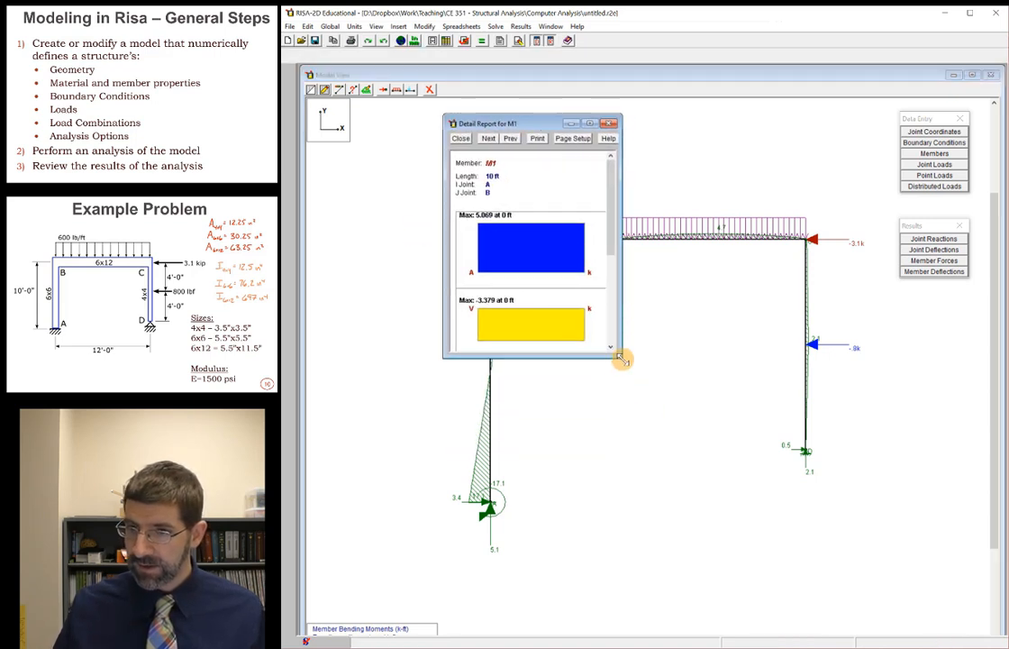
drag(621, 358, 667, 588)
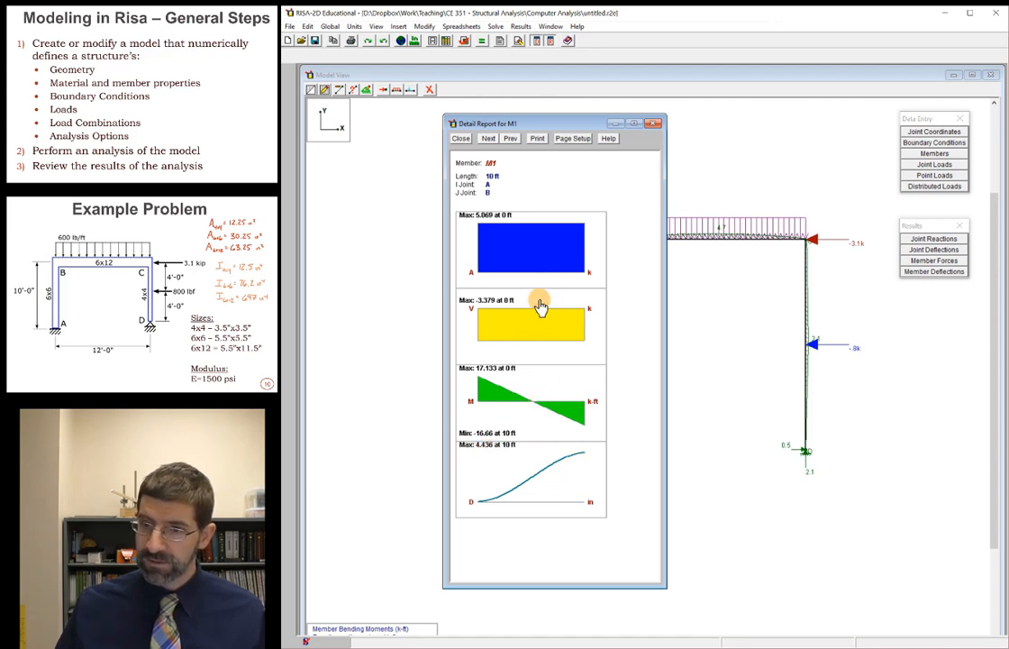
- Examine column A-B's enlarged moment diagram with the location marker at 5 ft, and close both the diagram and the detail report
click(535, 386)
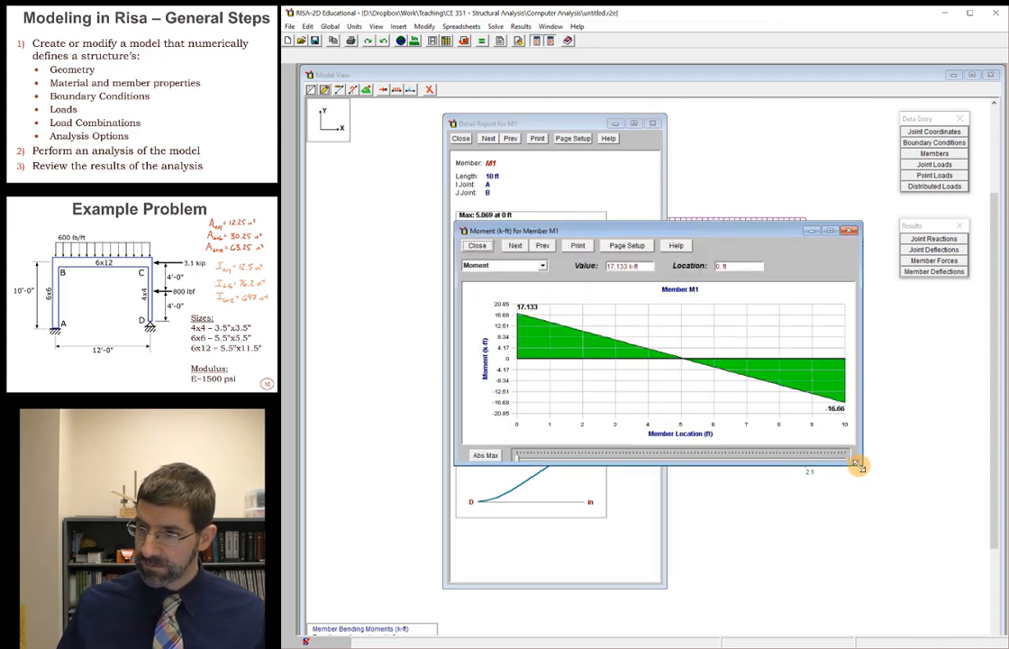
drag(865, 473, 935, 508)
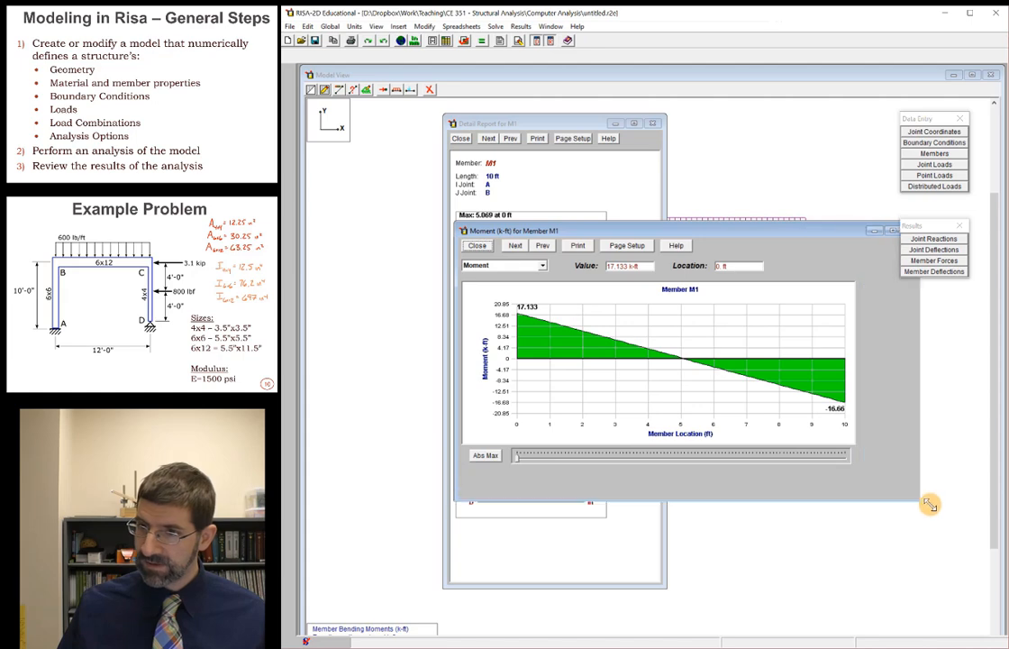
drag(518, 459, 680, 457)
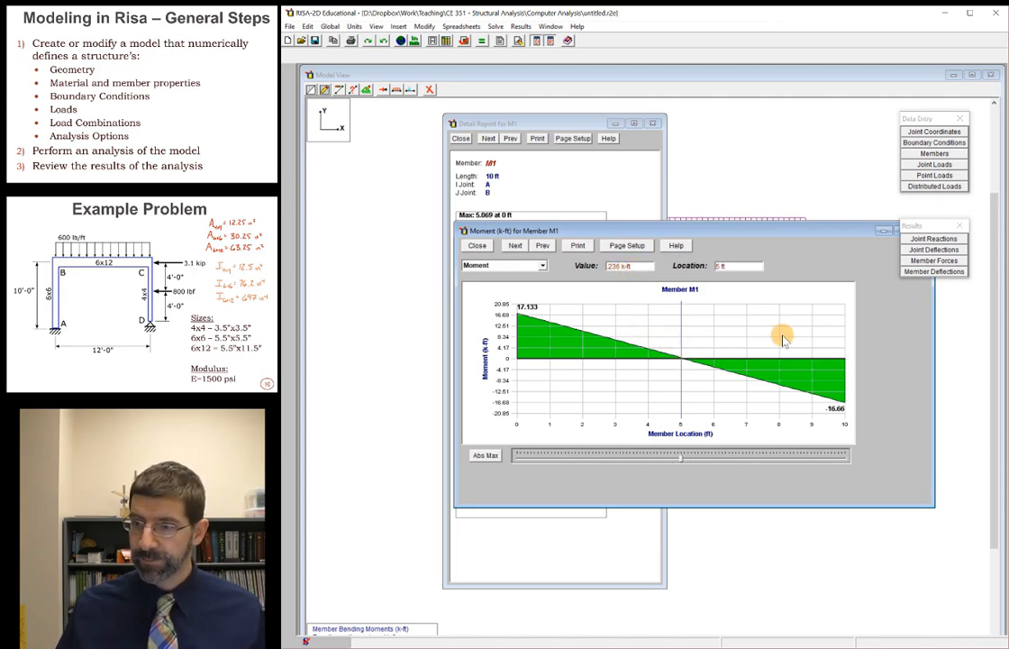
drag(836, 236, 751, 236)
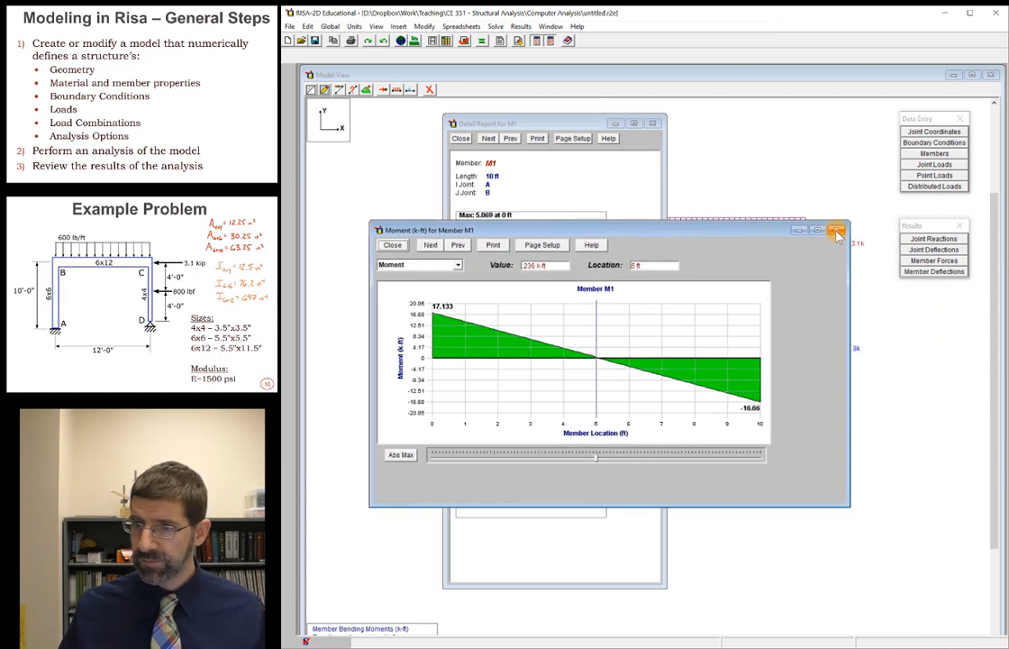
click(835, 232)
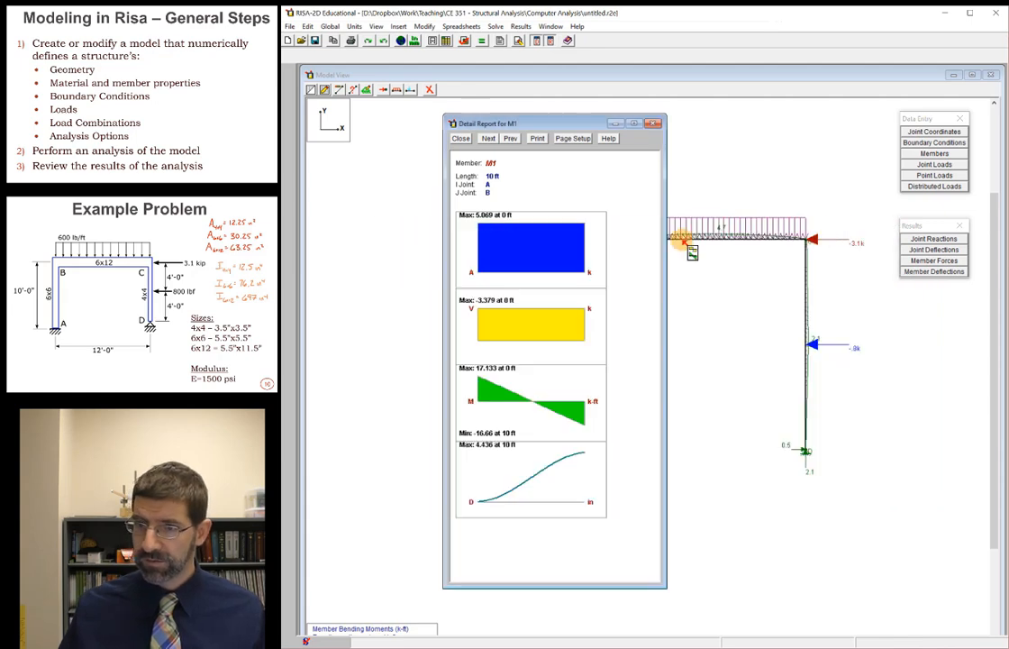
click(654, 125)
- Bring up the detail report for beam B-C and enlarge it to fit its force and deflection diagrams
click(655, 240)
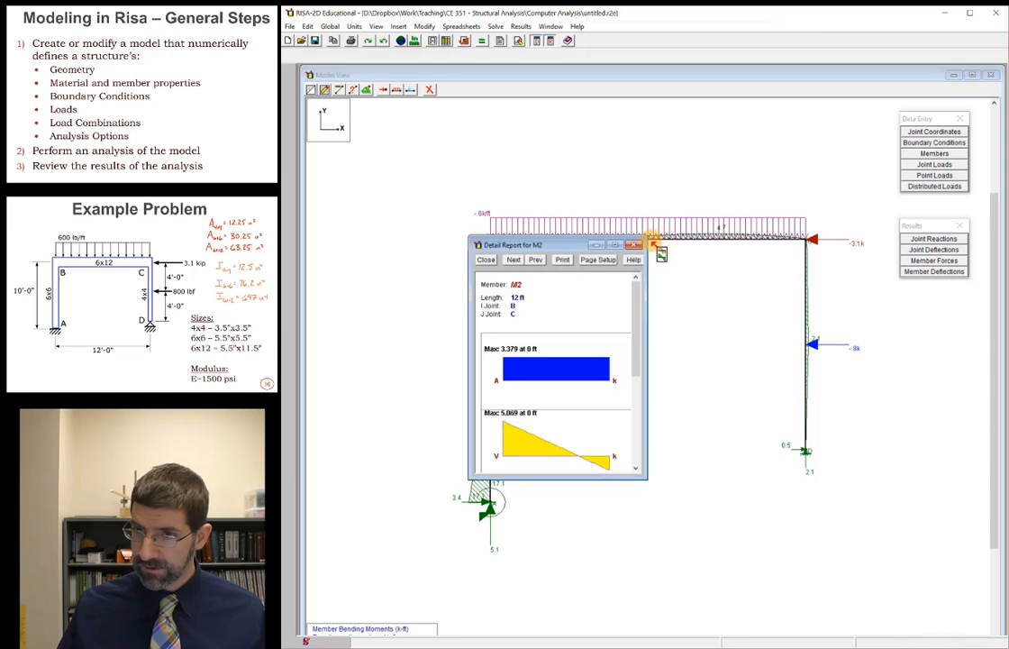
drag(565, 239, 527, 149)
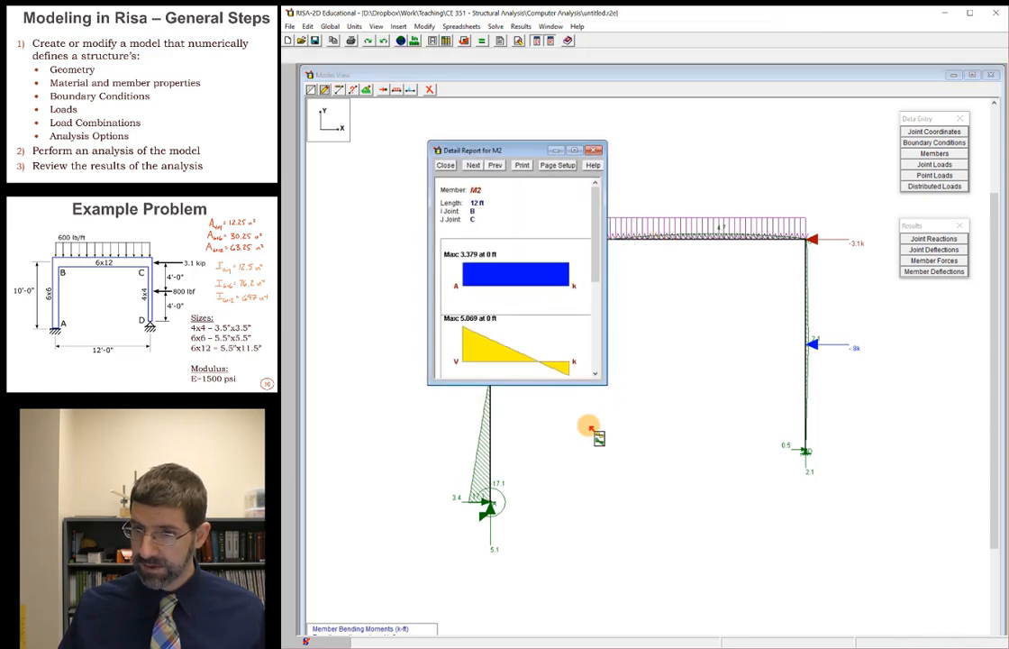
drag(608, 393, 729, 534)
- Read beam B-C's moment at 4.5 ft from its enlarged moment diagram, and close the diagram and the detail report
click(564, 410)
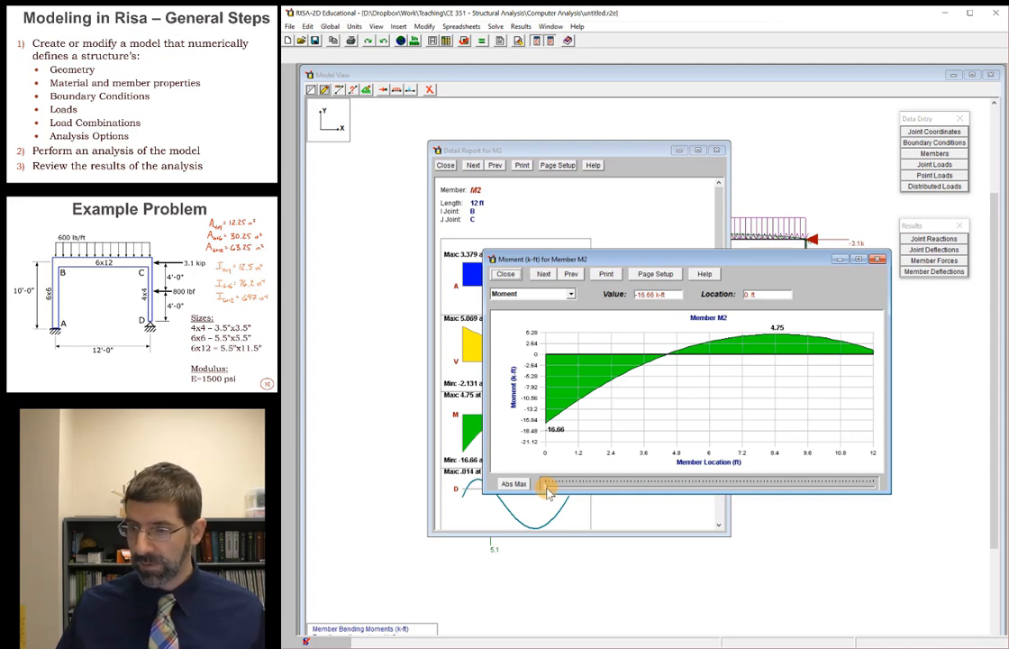
drag(546, 485, 669, 494)
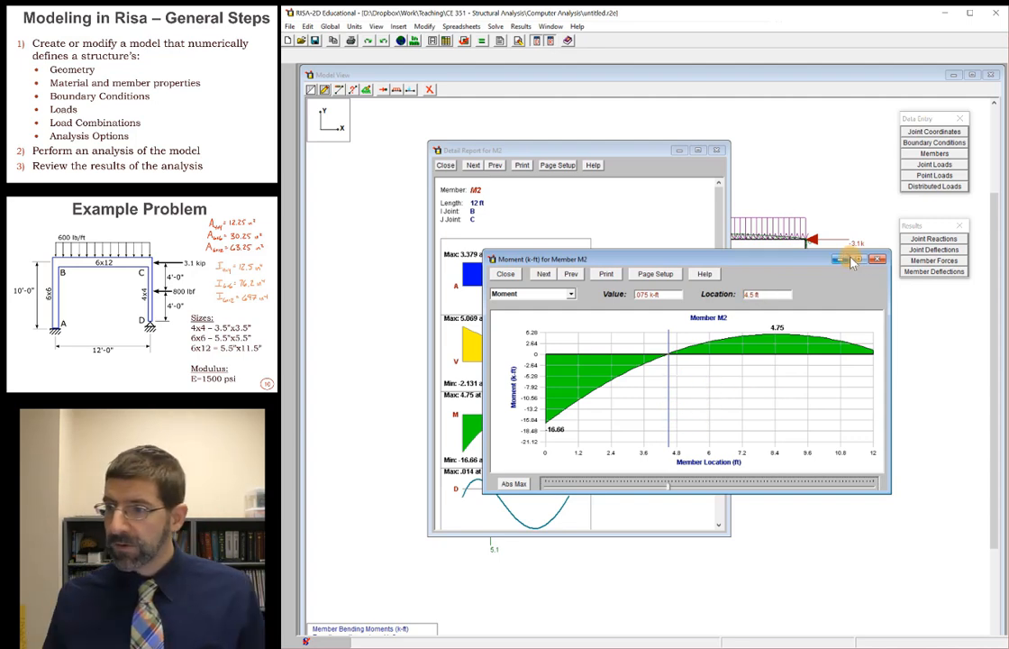
click(877, 259)
drag(638, 157, 568, 140)
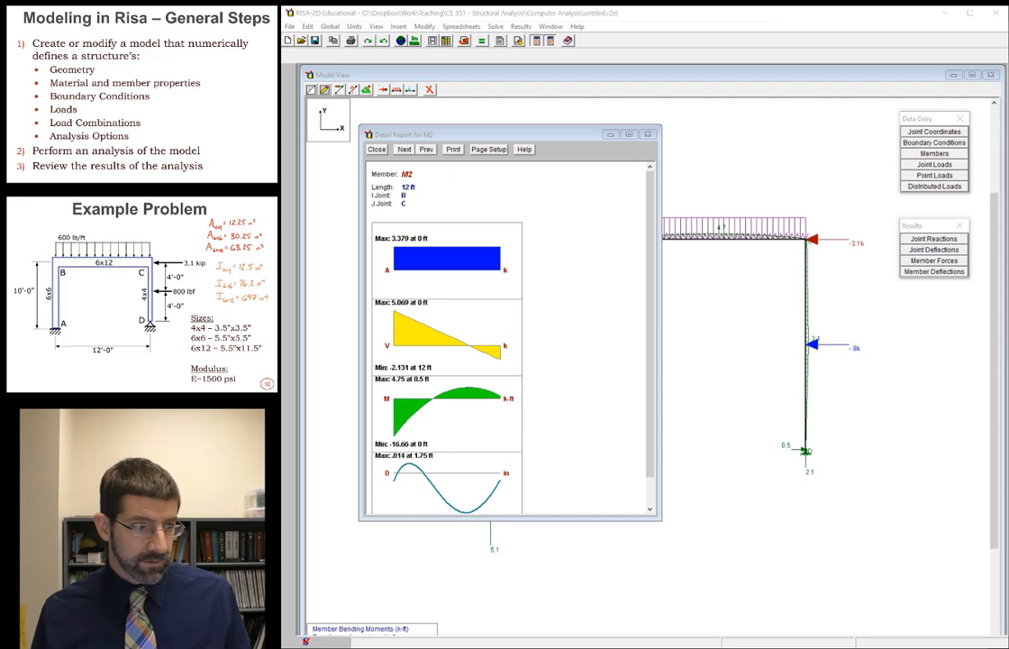
click(649, 136)
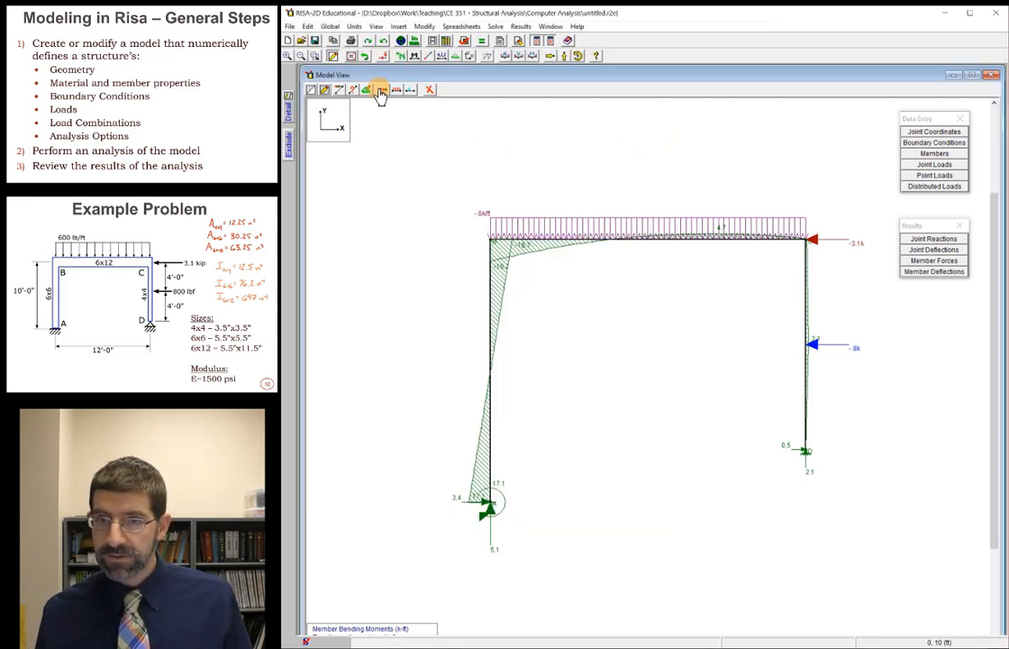
click(290, 28)
click(331, 165)
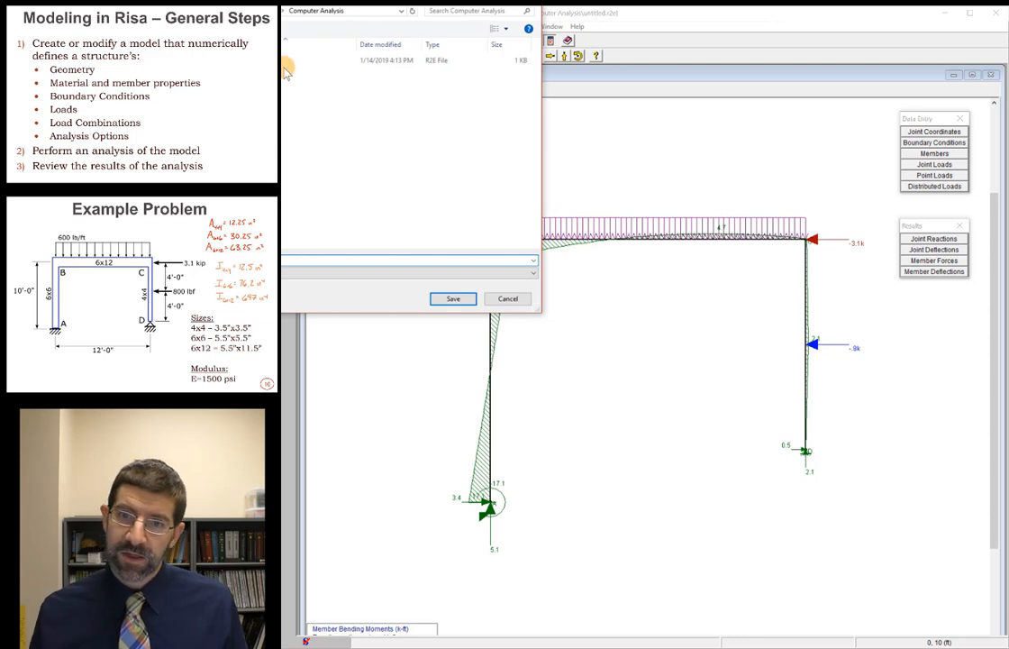
click(508, 300)
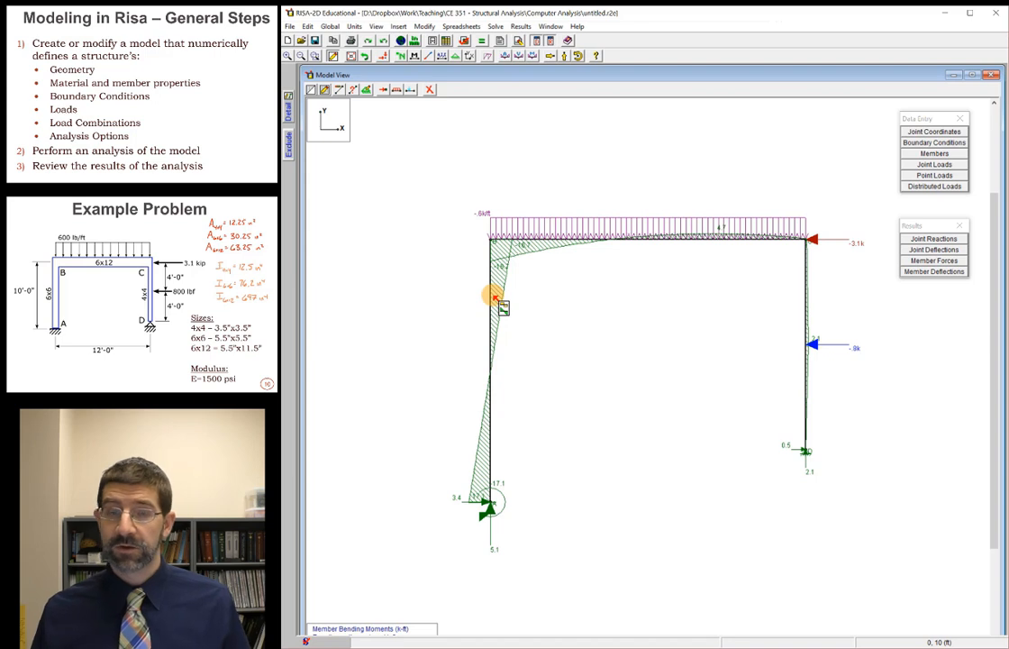